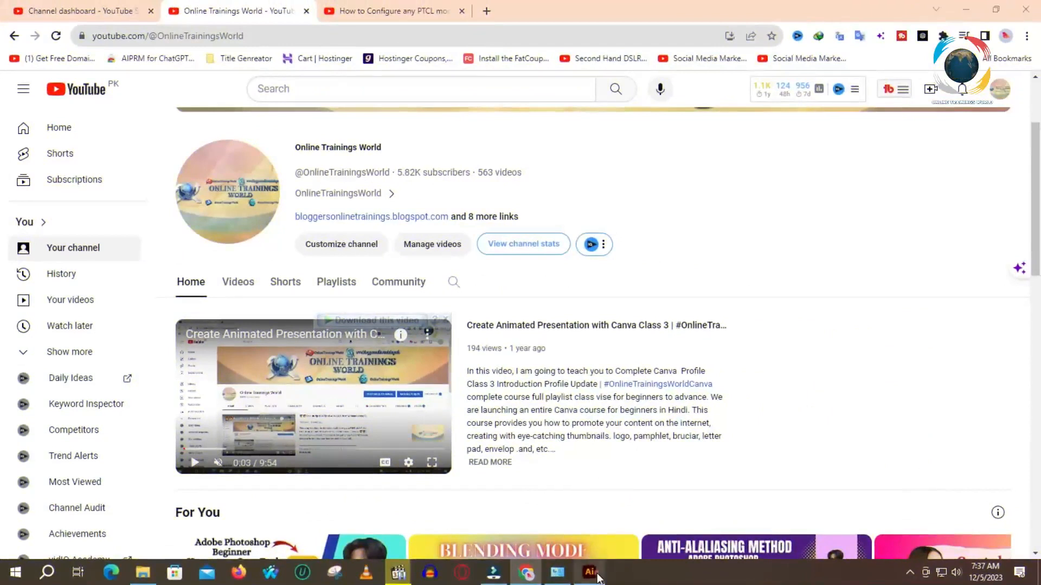
- Switch to Illustrator and hide the purple and turquoise bear paths on Layer 2 so the reference logo is exposed
{"action": "left_click", "coordinate": [590, 572]}
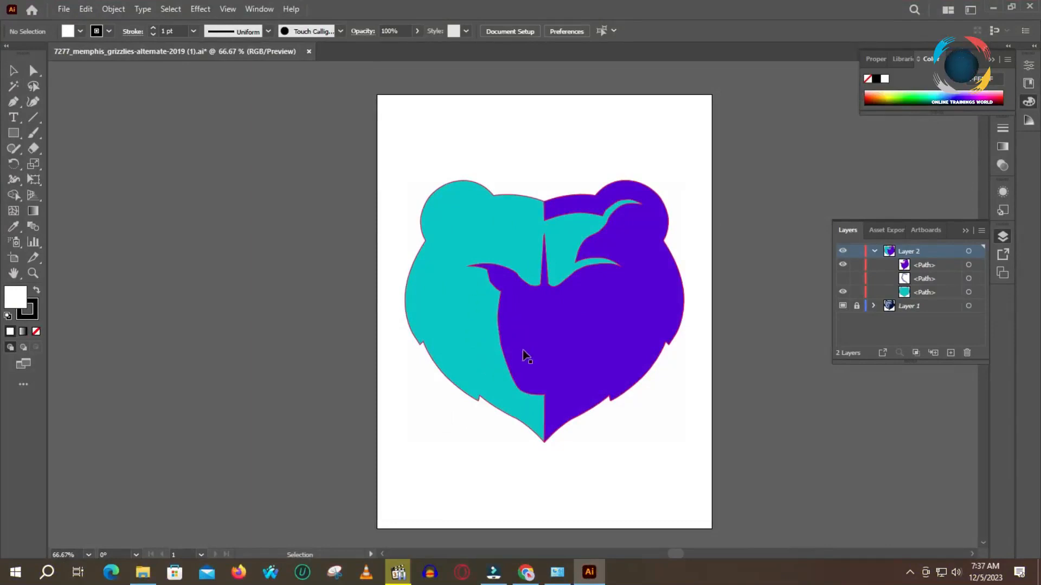
{"action": "left_click", "coordinate": [843, 252]}
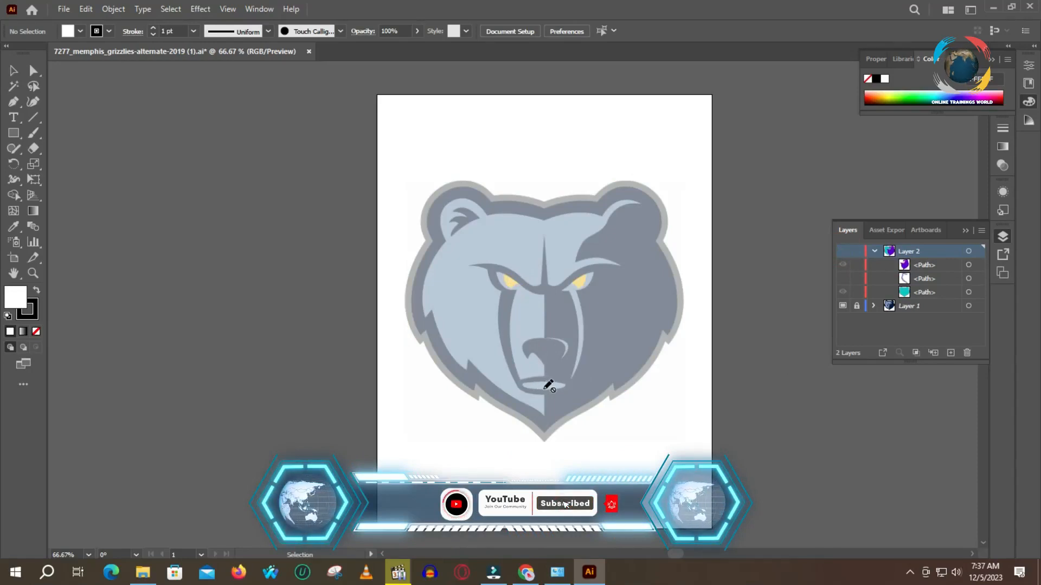
{"action": "left_click", "coordinate": [844, 253]}
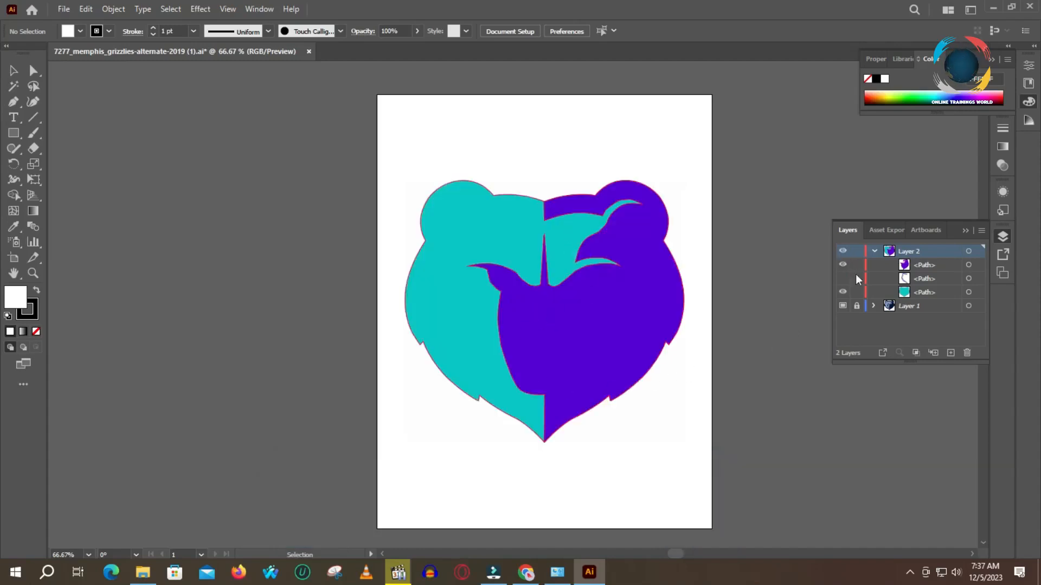
{"action": "left_click", "coordinate": [843, 265]}
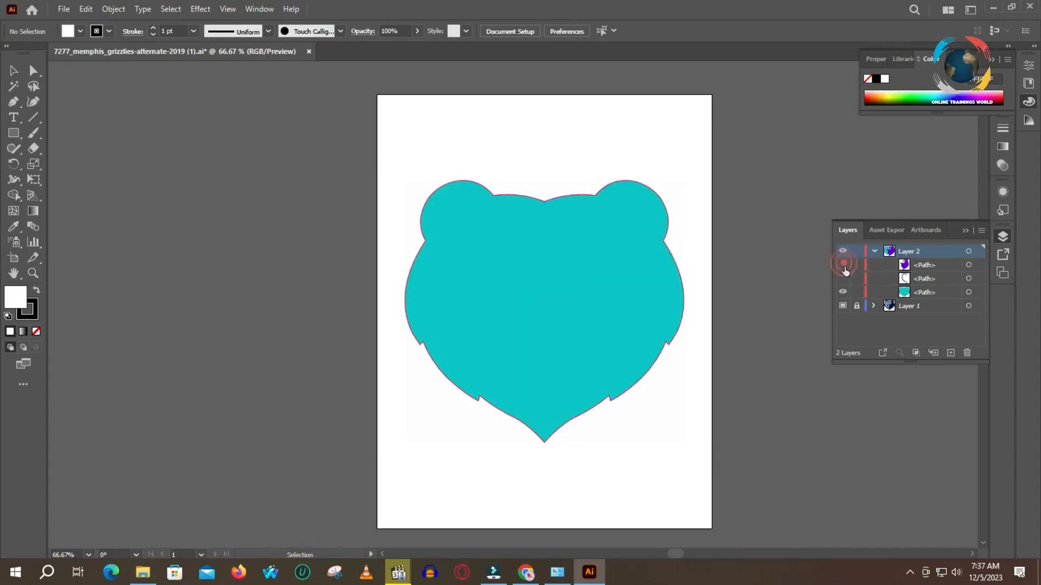
{"action": "left_click", "coordinate": [843, 292]}
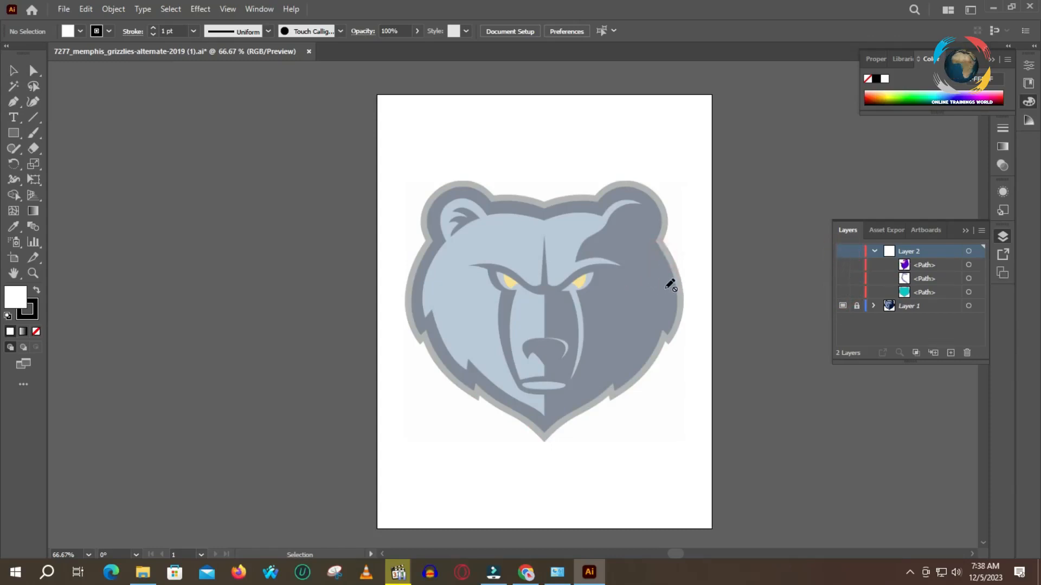
- Choose the Pen tool and turn on Layer 2's visibility, keeping its purple path hidden
{"action": "left_click", "coordinate": [15, 102]}
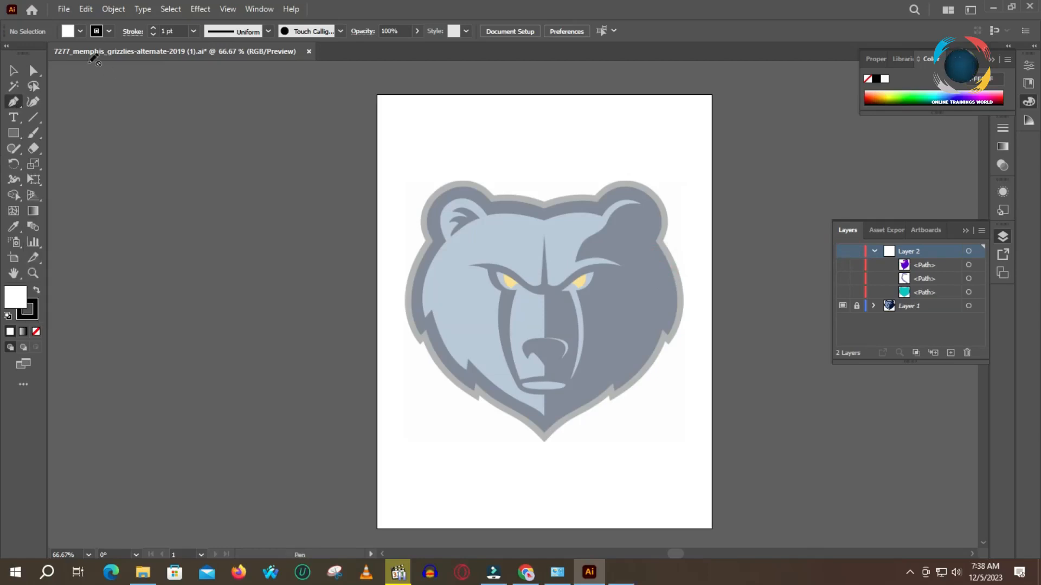
{"action": "left_click", "coordinate": [14, 104]}
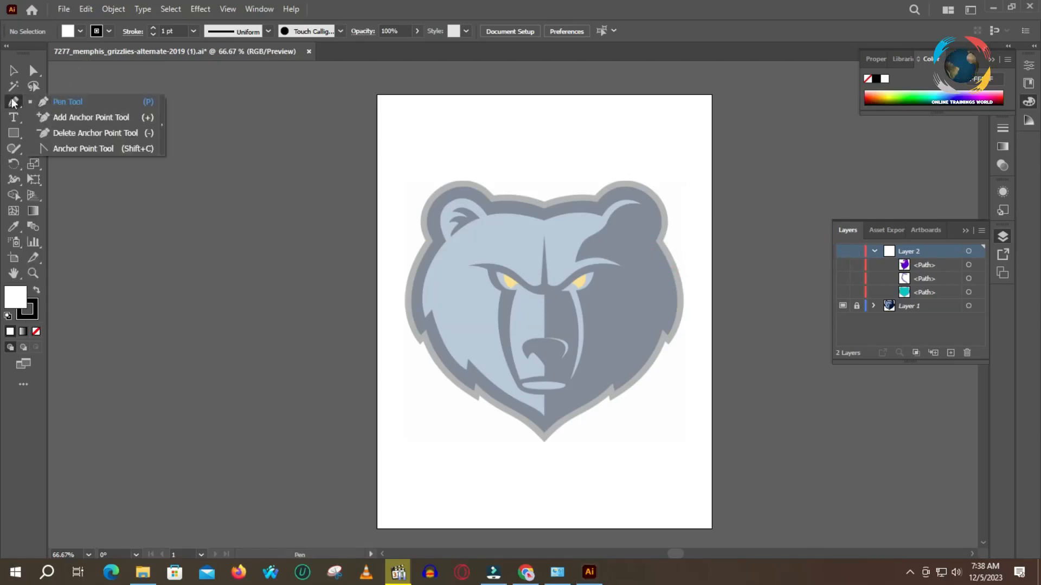
{"action": "left_click", "coordinate": [68, 101]}
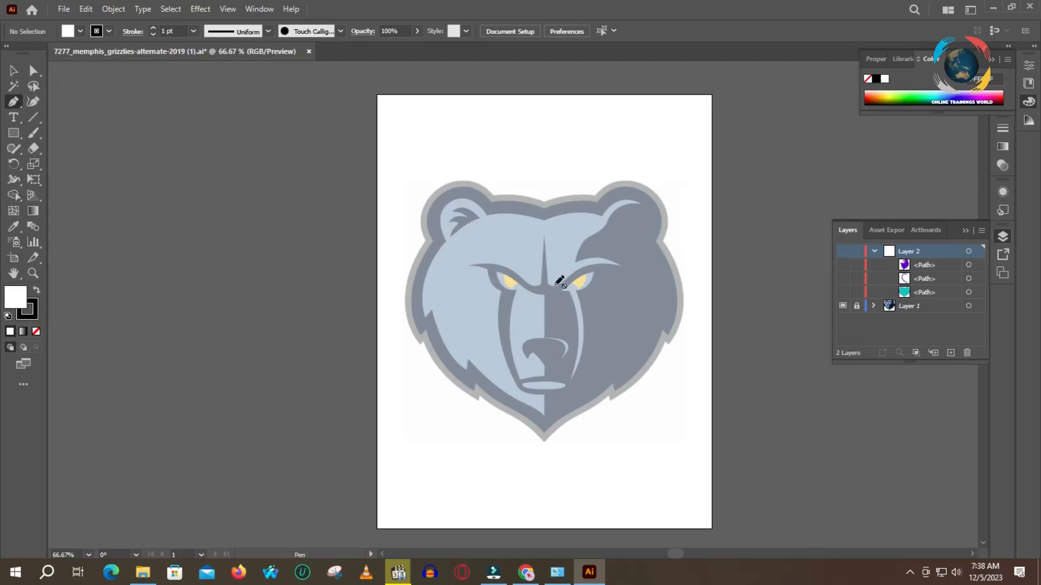
{"action": "left_click", "coordinate": [842, 251]}
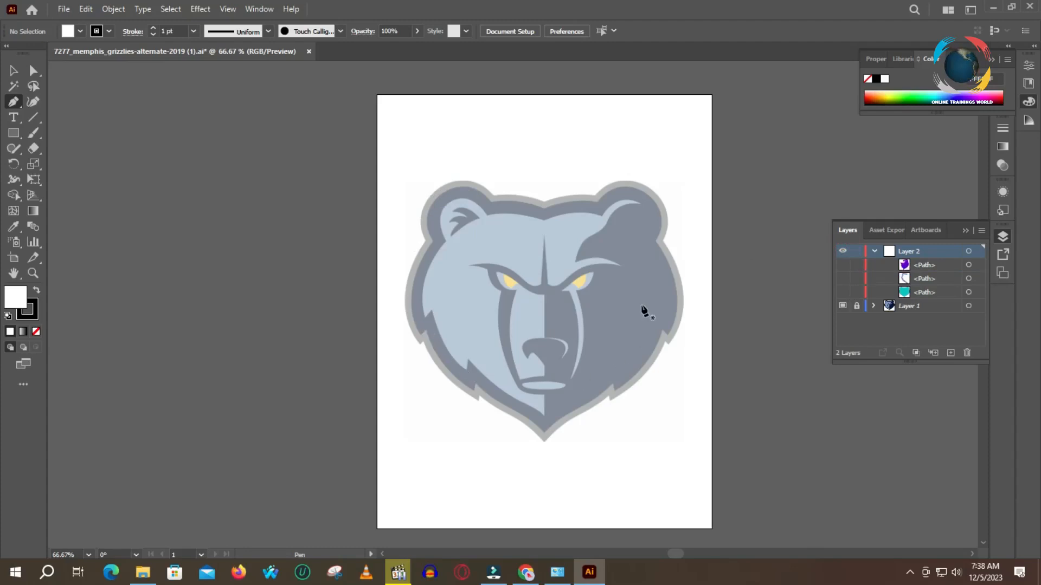
{"action": "left_click", "coordinate": [842, 265]}
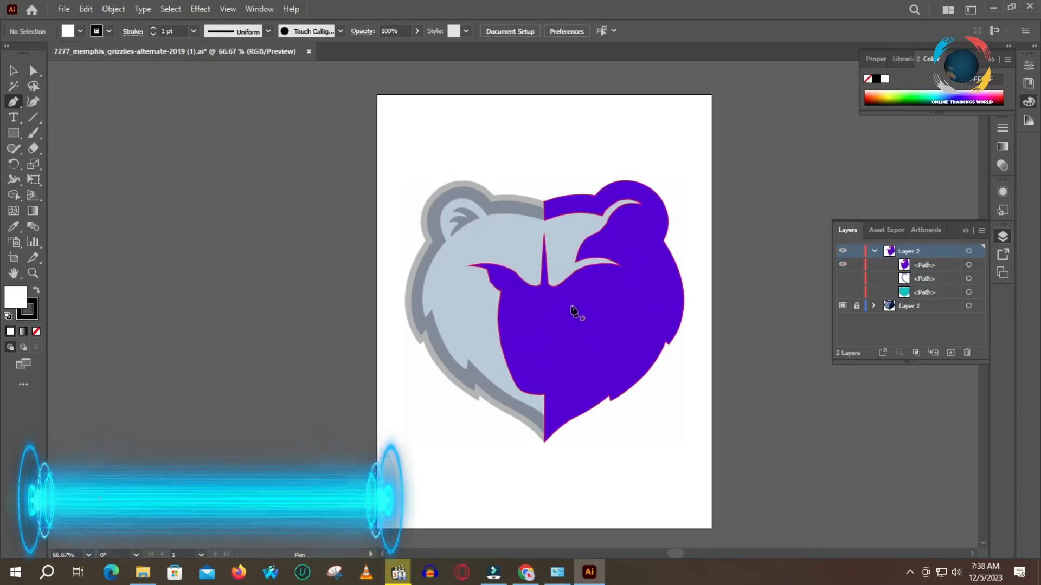
{"action": "left_click", "coordinate": [843, 265]}
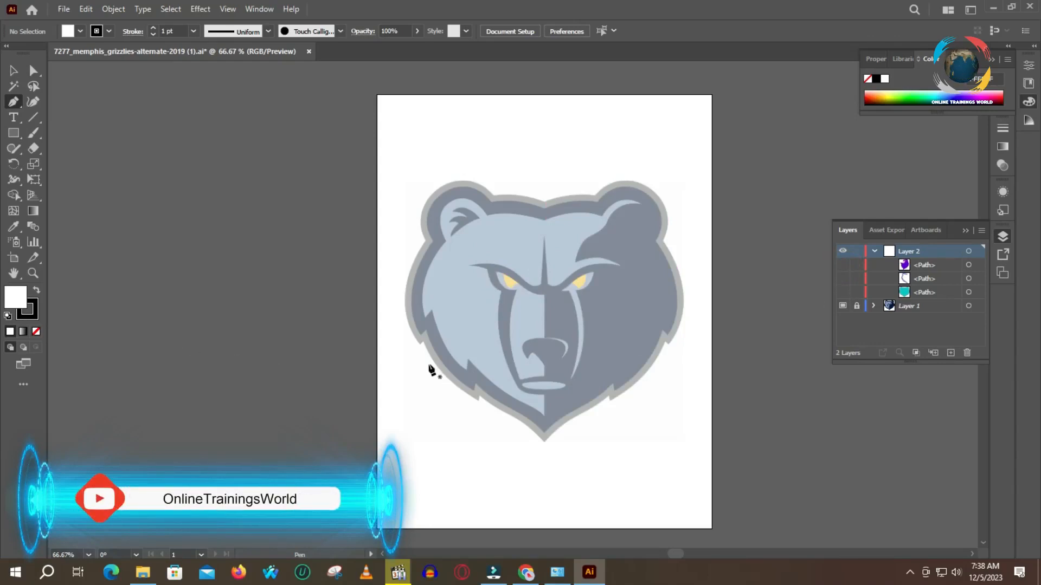
- Trace the light muzzle shape from the centre line along its lower edge and up its left side, and set the path's fill to none
{"action": "scroll", "coordinate": [447, 347], "scroll_direction": "up", "scroll_amount": 3}
{"action": "left_click_drag", "start_coordinate": [708, 271], "coordinate": [527, 292]}
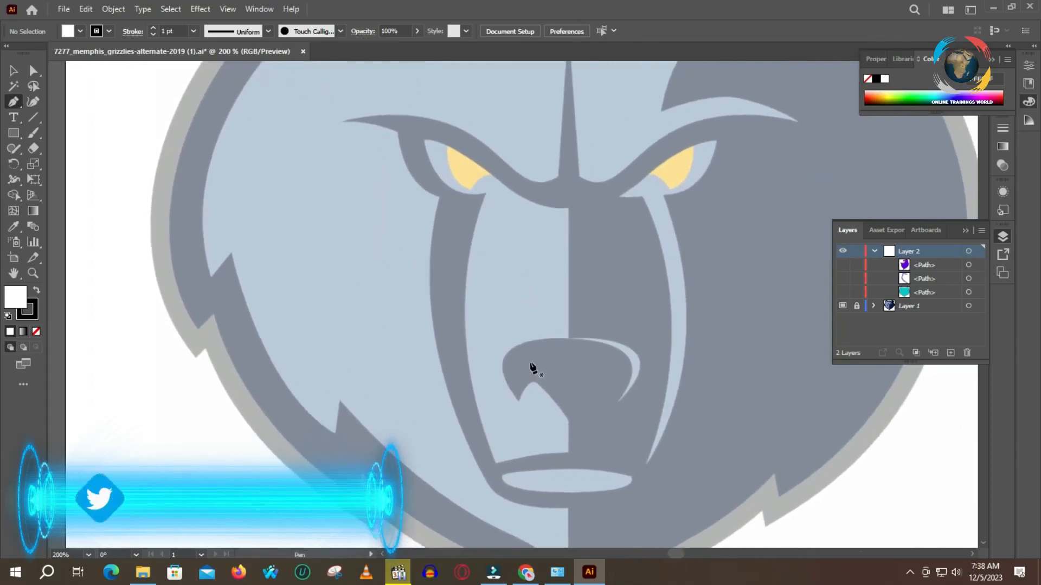
{"action": "scroll", "coordinate": [606, 343], "scroll_direction": "up", "scroll_amount": 1}
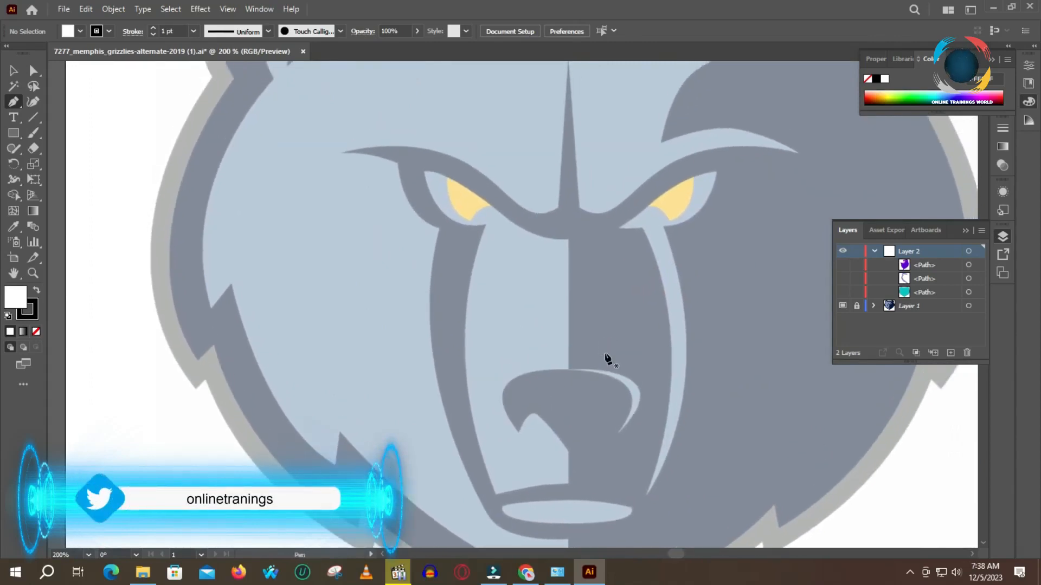
{"action": "scroll", "coordinate": [606, 359], "scroll_direction": "up", "scroll_amount": 1}
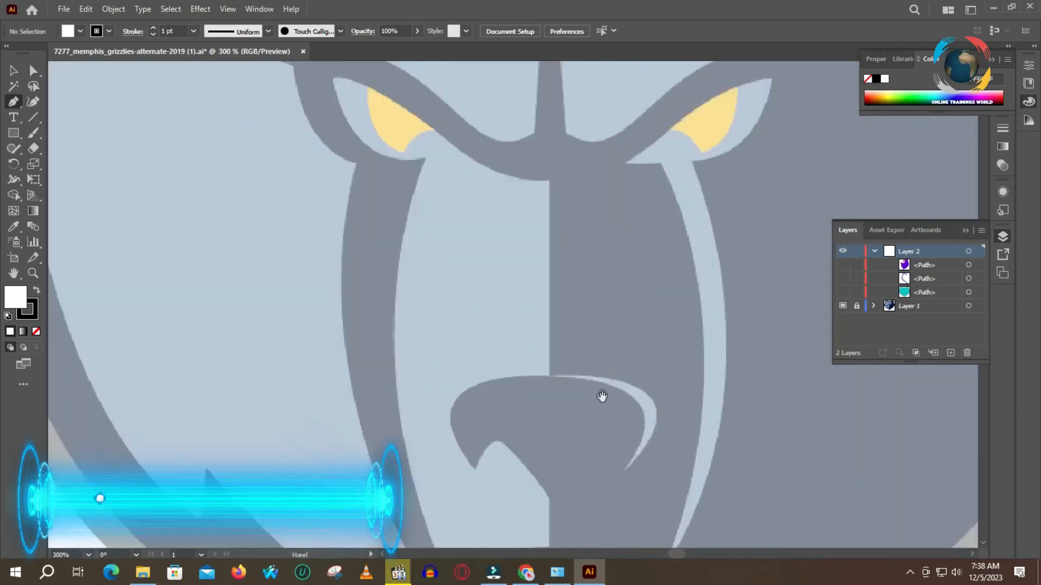
{"action": "left_click_drag", "start_coordinate": [601, 396], "coordinate": [534, 309]}
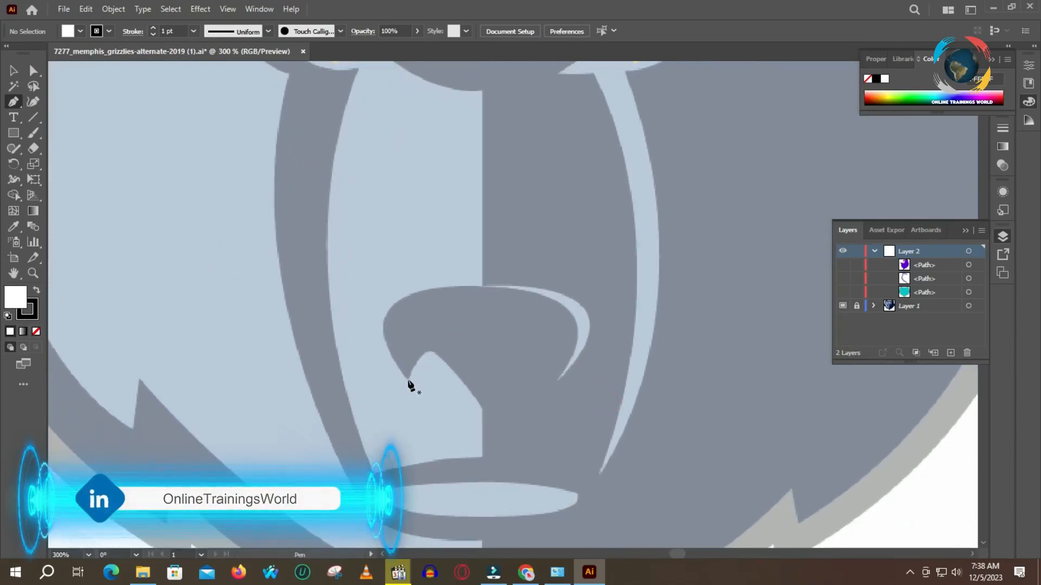
{"action": "left_click", "coordinate": [481, 459]}
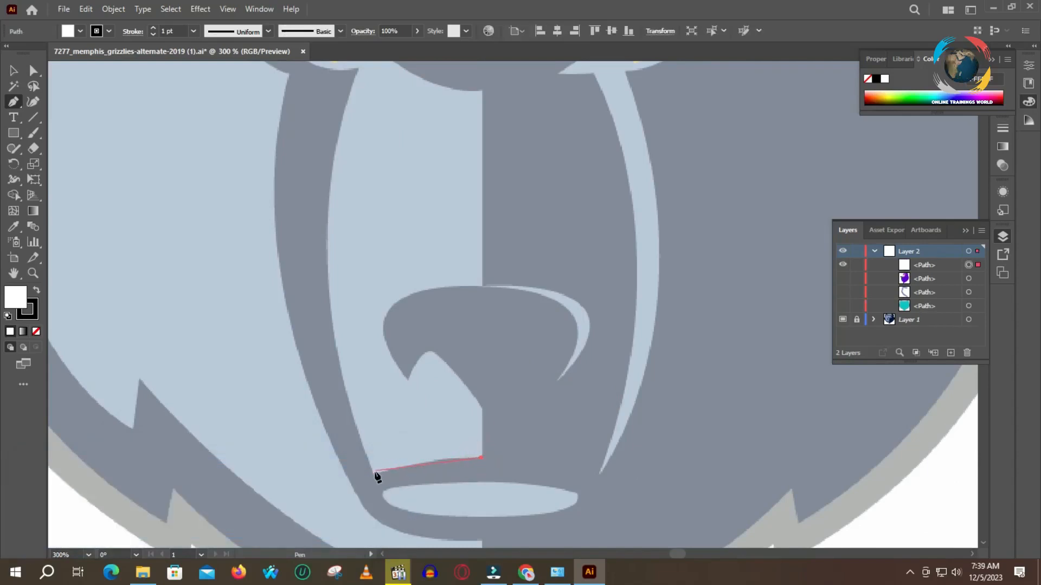
{"action": "left_click_drag", "start_coordinate": [374, 475], "coordinate": [332, 487]}
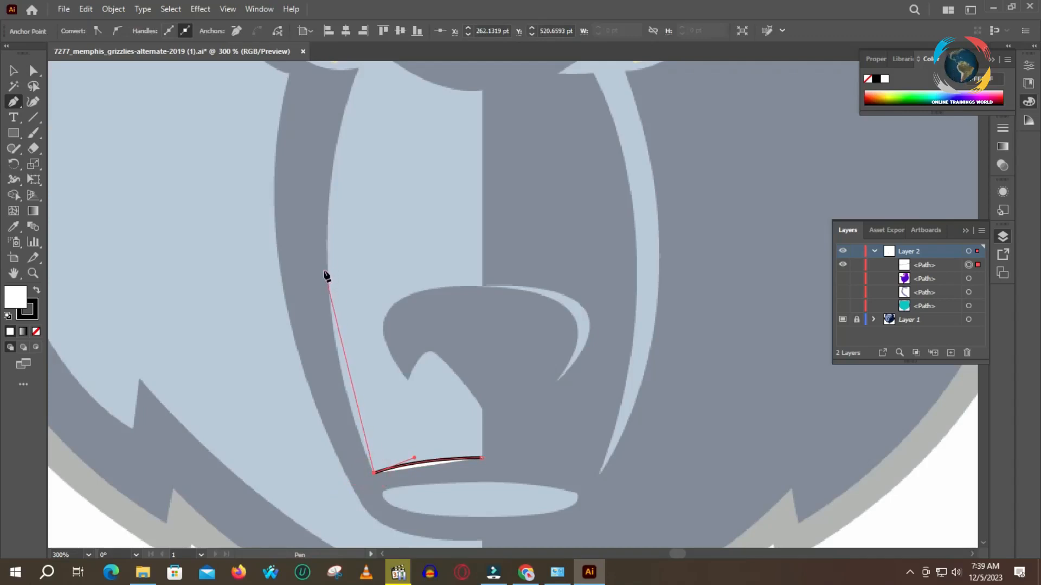
{"action": "left_click_drag", "start_coordinate": [327, 270], "coordinate": [326, 173]}
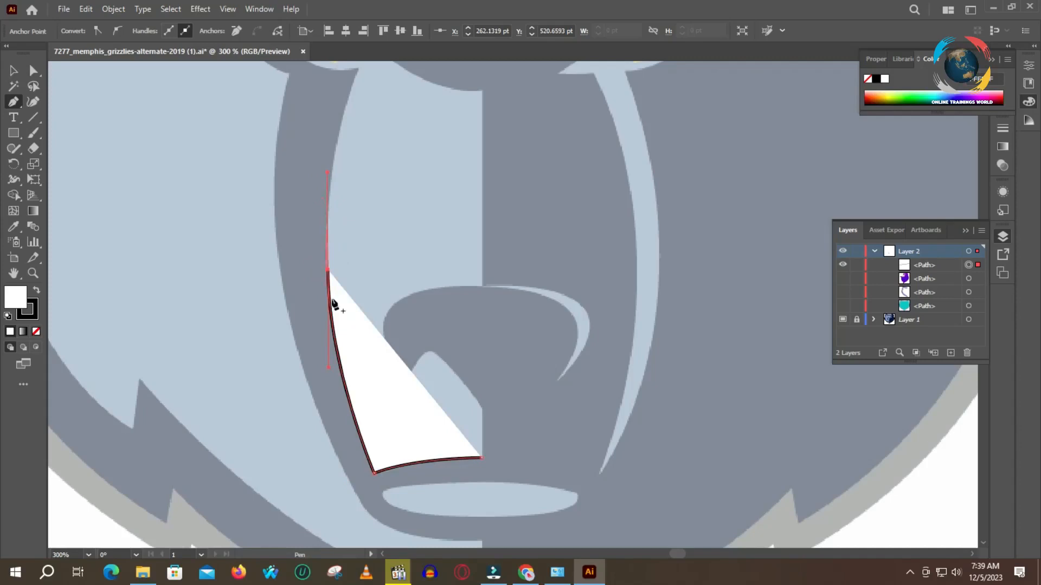
{"action": "left_click", "coordinate": [328, 270]}
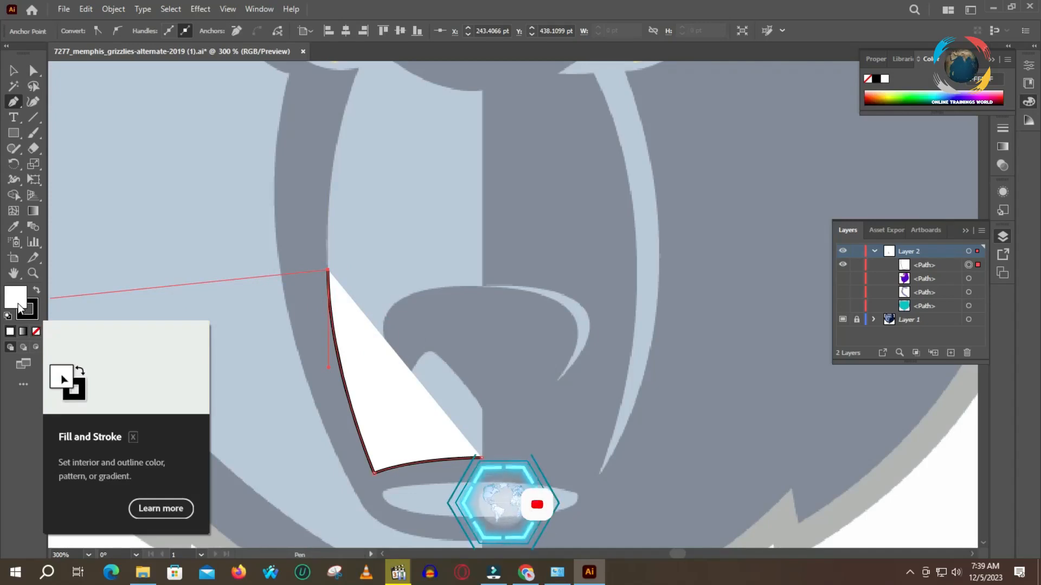
{"action": "left_click", "coordinate": [37, 332]}
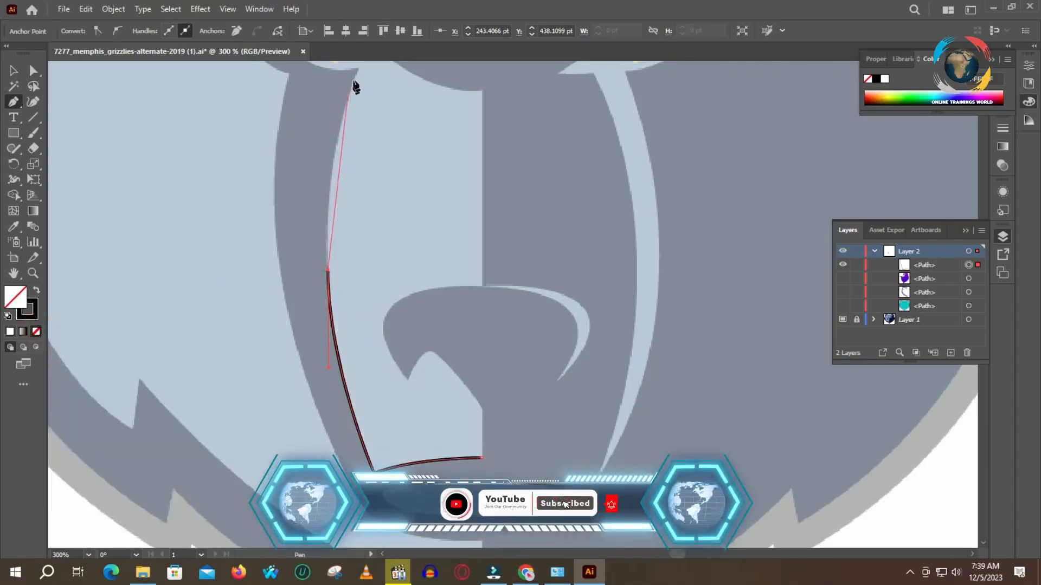
- Continue the muzzle path up to the left eye's inner corner and around the eye's lower edge to its outer tip
{"action": "left_click_drag", "start_coordinate": [376, 119], "coordinate": [398, 183]}
{"action": "left_click", "coordinate": [362, 279]}
{"action": "left_click_drag", "start_coordinate": [325, 276], "coordinate": [285, 239]}
{"action": "left_click_drag", "start_coordinate": [271, 195], "coordinate": [269, 180]}
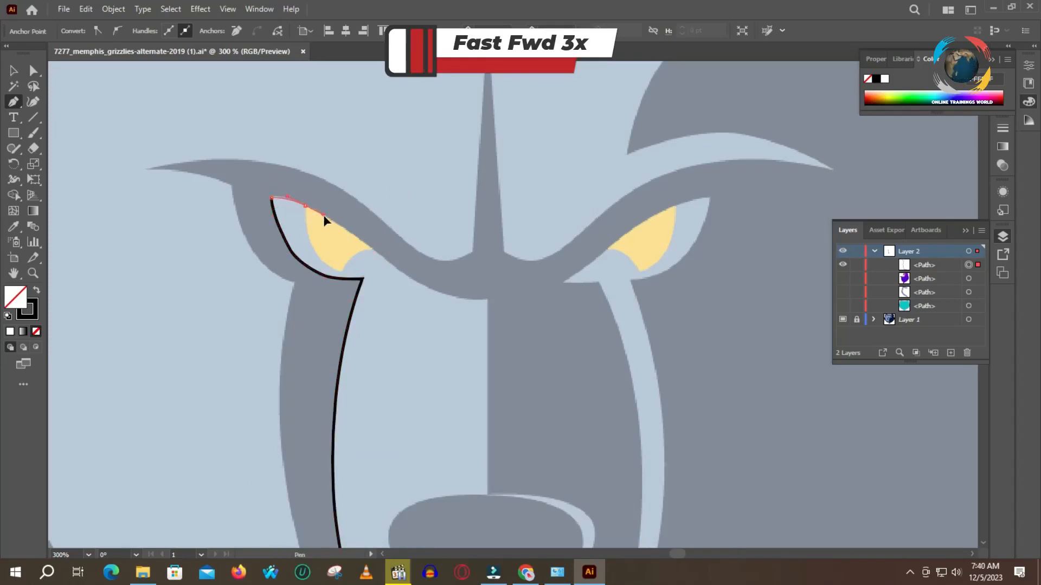
- Continue the path along the left eye's upper edge to the centre line, and straight down to the top of the nose
{"action": "left_click_drag", "start_coordinate": [324, 216], "coordinate": [426, 289]}
{"action": "left_click", "coordinate": [485, 298]}
{"action": "left_click_drag", "start_coordinate": [503, 294], "coordinate": [503, 296]}
{"action": "left_click", "coordinate": [484, 299]}
{"action": "left_click", "coordinate": [486, 495]}
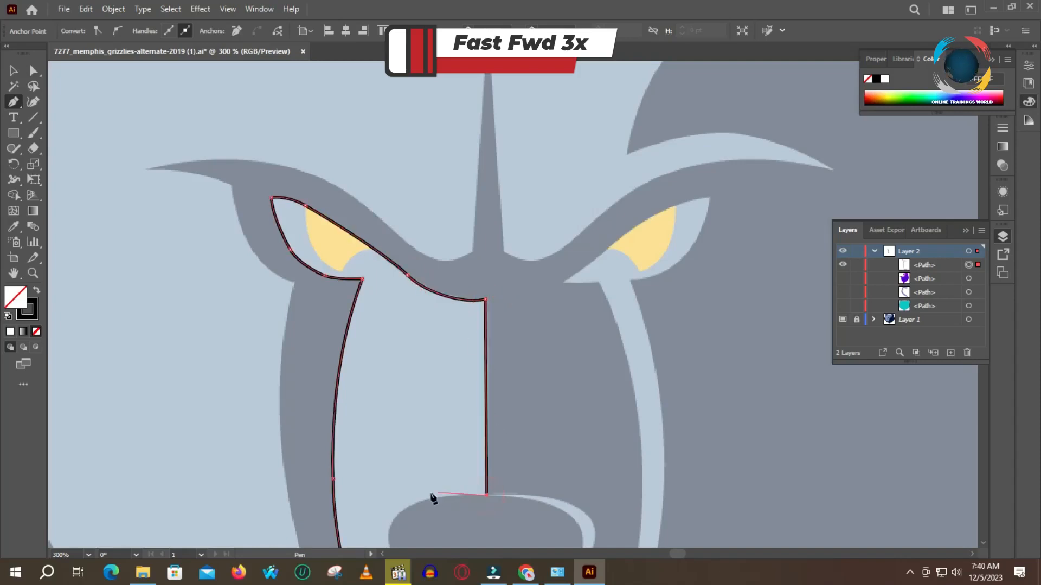
- Curve the path around the left side of the nose down to the pointed tip of the nostril
{"action": "left_click_drag", "start_coordinate": [406, 509], "coordinate": [400, 359]}
{"action": "key", "text": "space"}
{"action": "left_click", "coordinate": [394, 381]}
{"action": "left_click_drag", "start_coordinate": [386, 420], "coordinate": [396, 434]}
{"action": "key", "text": "ctrl+z"}
{"action": "left_click", "coordinate": [409, 343]}
{"action": "left_click_drag", "start_coordinate": [395, 364], "coordinate": [389, 381]}
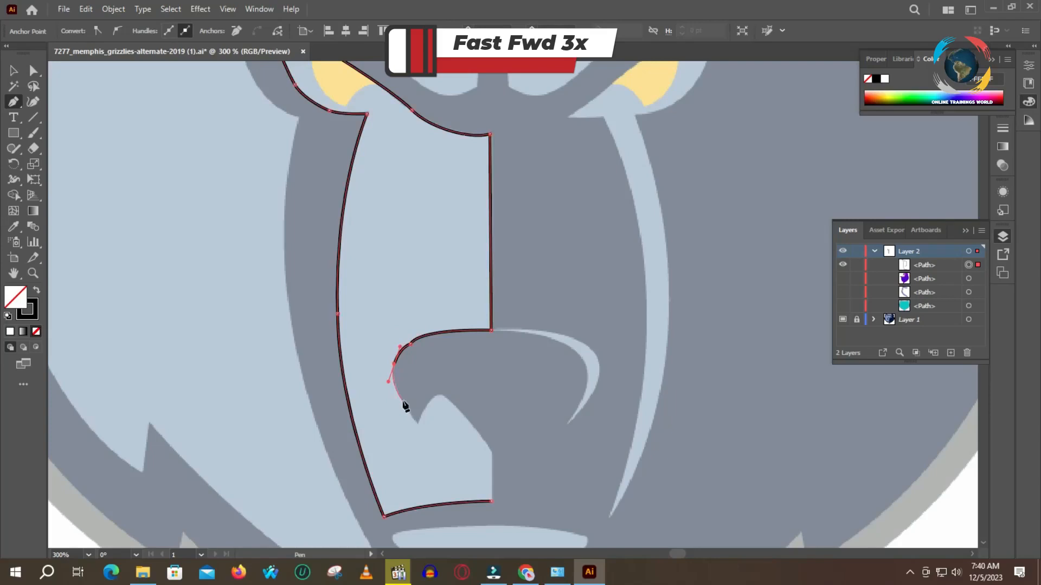
{"action": "left_click", "coordinate": [418, 423]}
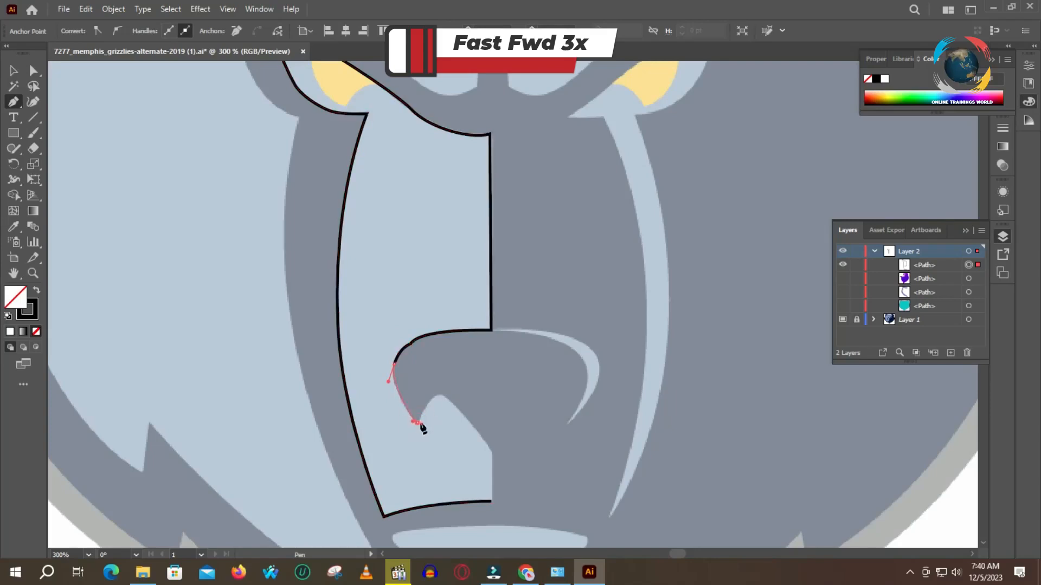
- Trace the curved notch beneath the nostril to the centre line and close the path at its starting point on the muzzle's lower edge
{"action": "left_click_drag", "start_coordinate": [434, 397], "coordinate": [442, 394]}
{"action": "left_click", "coordinate": [454, 409]}
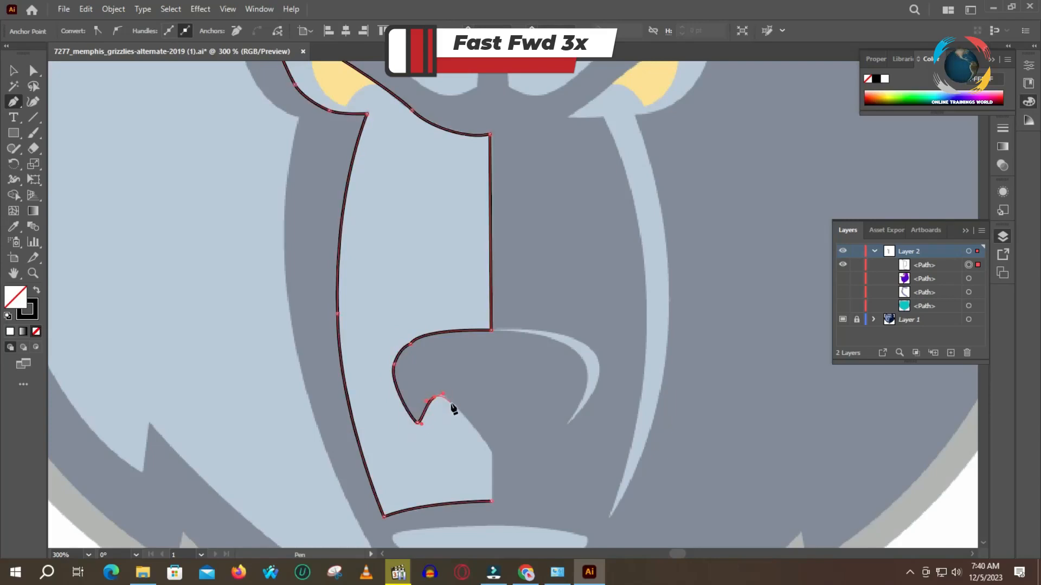
{"action": "left_click_drag", "start_coordinate": [492, 452], "coordinate": [493, 461]}
{"action": "left_click", "coordinate": [491, 501]}
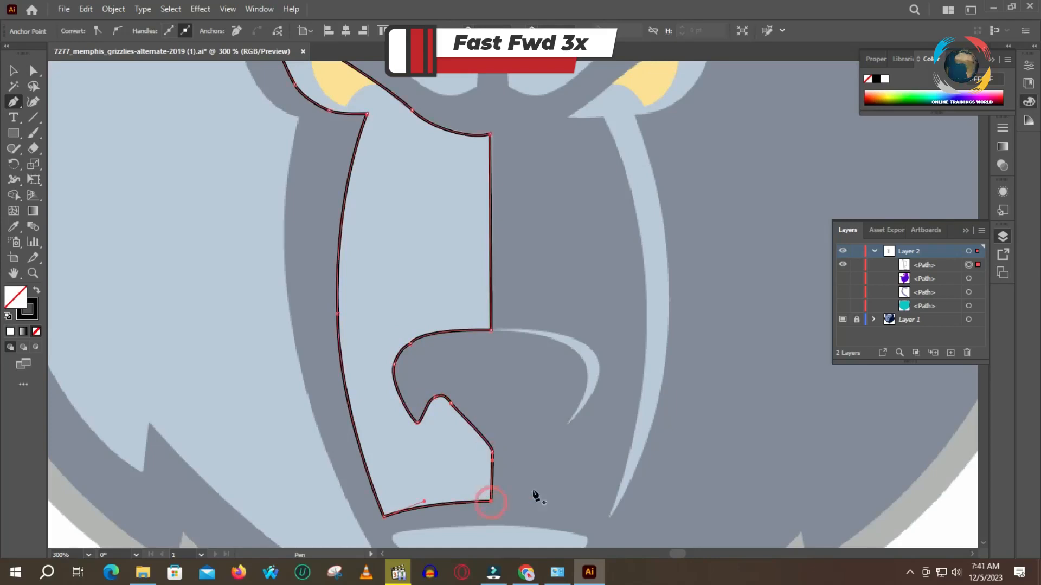
- Trace the outer edge of the crescent highlight on the nose, from its lower tip up to the nose's top centre
{"action": "left_click_drag", "start_coordinate": [569, 425], "coordinate": [595, 391]}
{"action": "key", "text": "ctrl+z"}
{"action": "left_click", "coordinate": [569, 425]}
{"action": "left_click_drag", "start_coordinate": [597, 379], "coordinate": [593, 350]}
{"action": "left_click_drag", "start_coordinate": [571, 339], "coordinate": [562, 339]}
{"action": "key", "text": "ctrl+z"}
{"action": "left_click", "coordinate": [598, 358]}
{"action": "left_click_drag", "start_coordinate": [578, 341], "coordinate": [529, 338]}
{"action": "left_click", "coordinate": [503, 329]}
{"action": "left_click", "coordinate": [492, 331]}
- Trace the inner edge of the nose highlight back to its lower tip and close the crescent path
{"action": "left_click_drag", "start_coordinate": [548, 338], "coordinate": [557, 344]}
{"action": "left_click", "coordinate": [581, 358]}
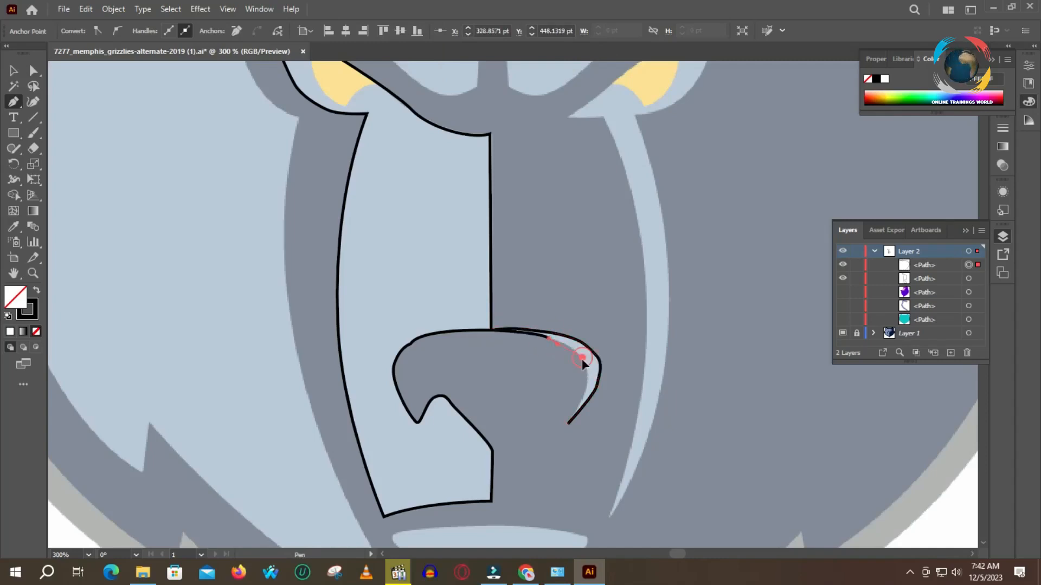
{"action": "left_click_drag", "start_coordinate": [598, 380], "coordinate": [575, 412]}
{"action": "left_click", "coordinate": [583, 359]}
{"action": "left_click", "coordinate": [588, 382]}
{"action": "left_click", "coordinate": [568, 424]}
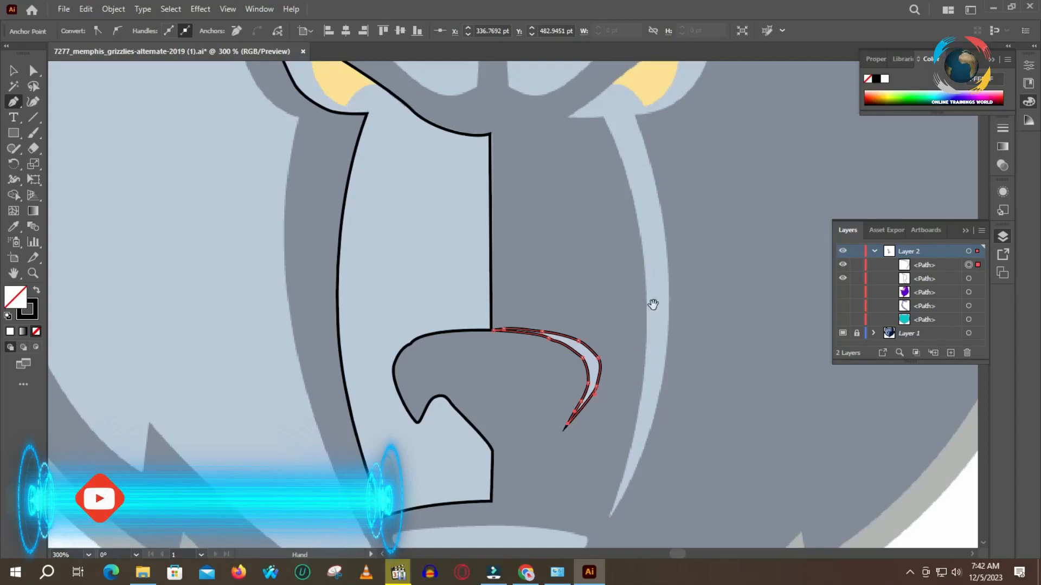
- Start a path at the lower tip of the light stripe below the right eye and trace its inner edge up to the eye
{"action": "left_click_drag", "start_coordinate": [653, 302], "coordinate": [560, 344]}
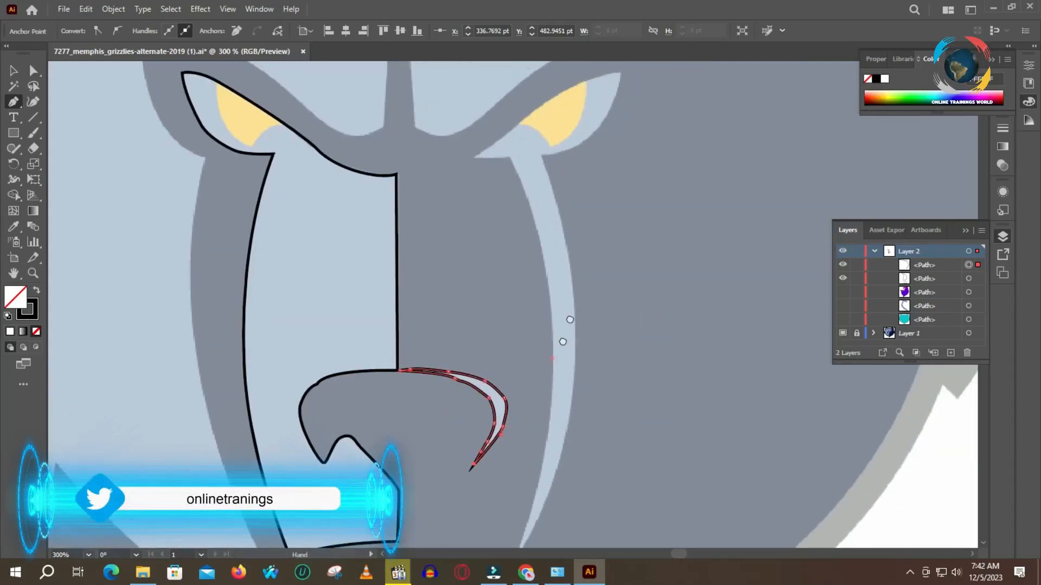
{"action": "left_click_drag", "start_coordinate": [567, 324], "coordinate": [590, 191]}
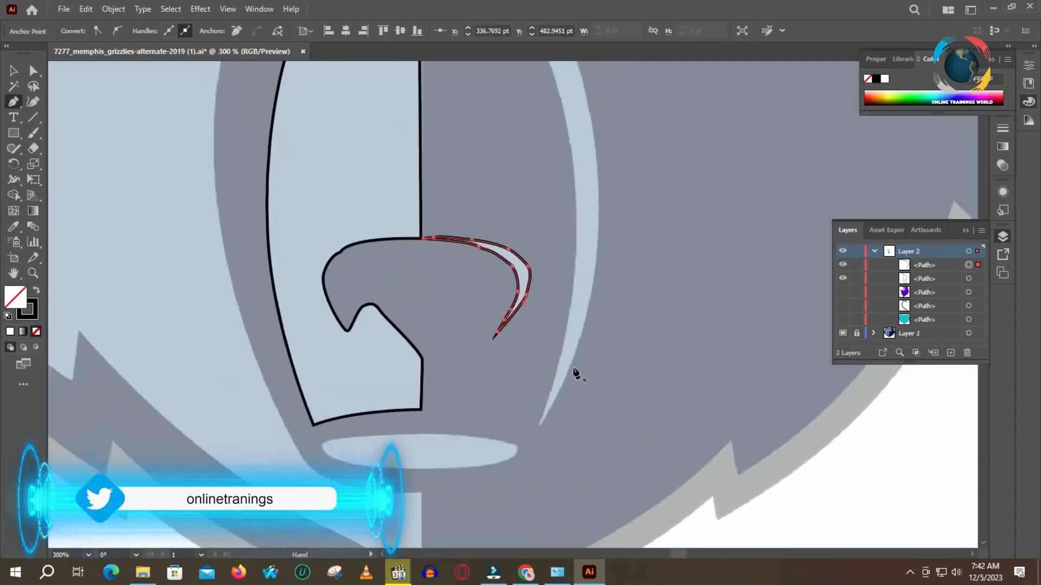
{"action": "left_click", "coordinate": [539, 426]}
{"action": "left_click_drag", "start_coordinate": [570, 312], "coordinate": [573, 281]}
{"action": "left_click_drag", "start_coordinate": [576, 178], "coordinate": [501, 293]}
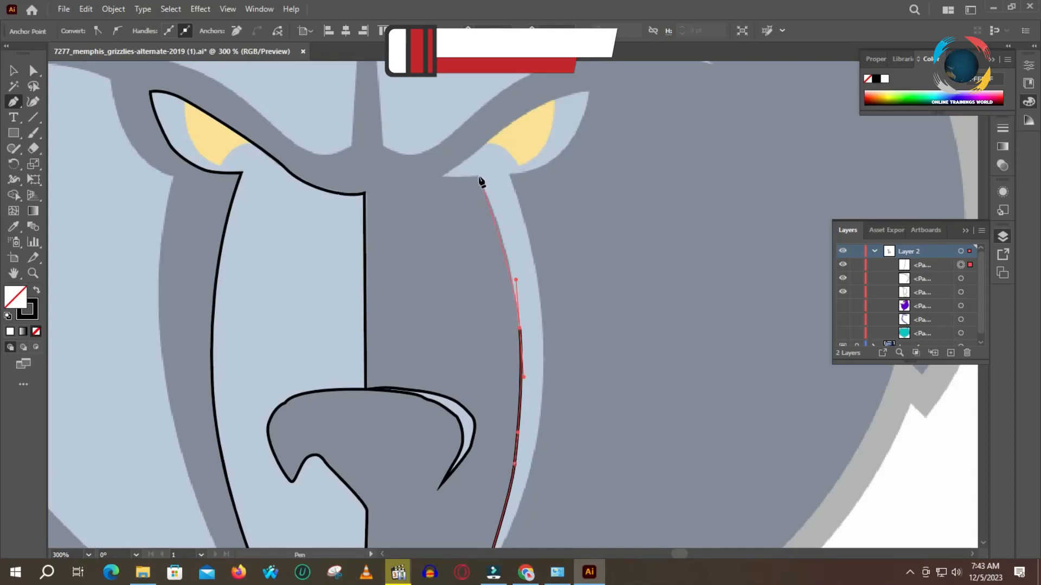
{"action": "left_click_drag", "start_coordinate": [479, 176], "coordinate": [471, 168]}
- Continue the stripe path to the right eye's inner corner and along the eye's upper edge to its outer tip
{"action": "left_click", "coordinate": [444, 177]}
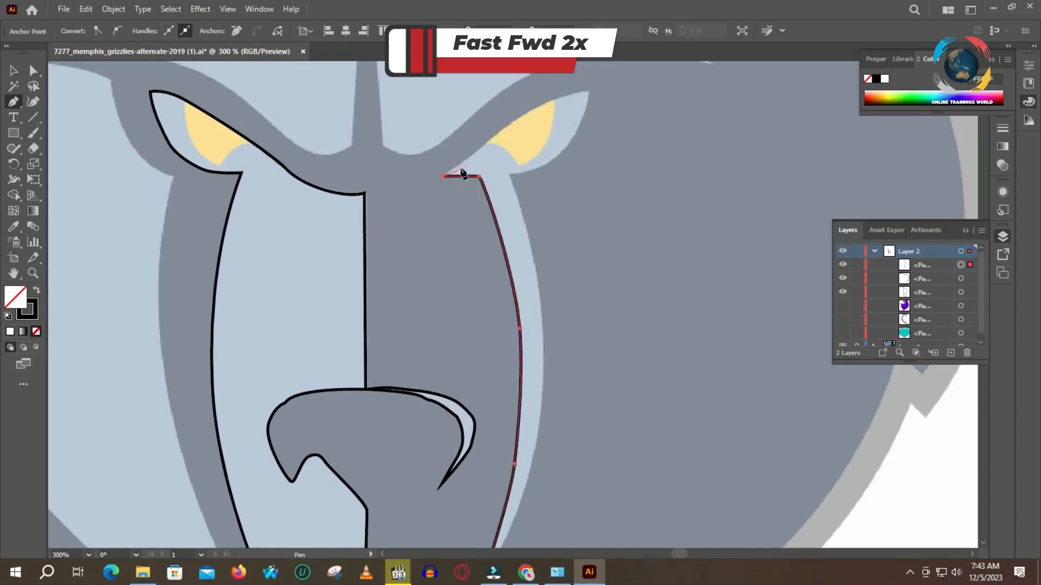
{"action": "left_click", "coordinate": [464, 161]}
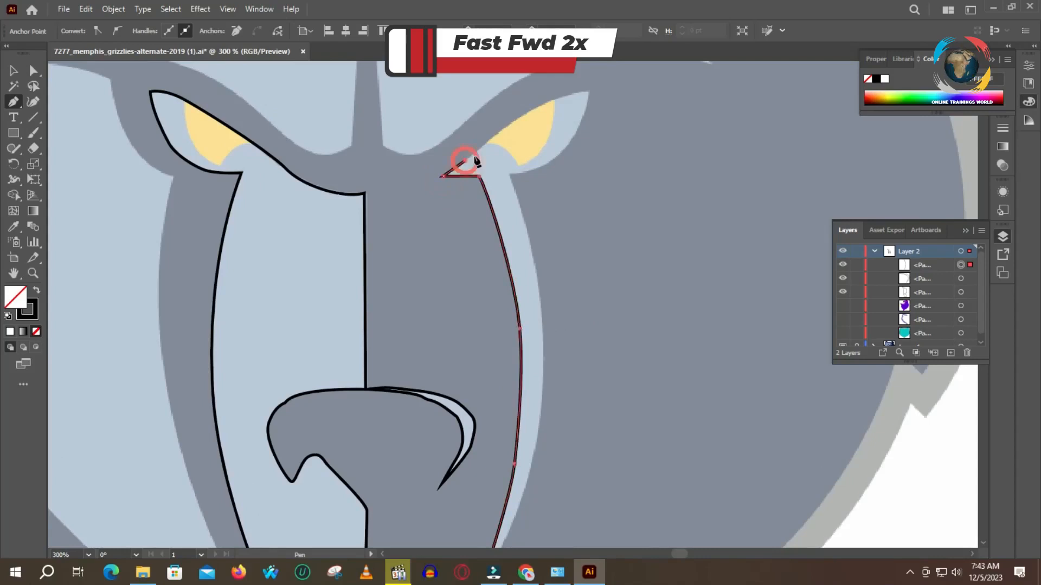
{"action": "left_click", "coordinate": [512, 121]}
{"action": "left_click_drag", "start_coordinate": [558, 100], "coordinate": [569, 95]}
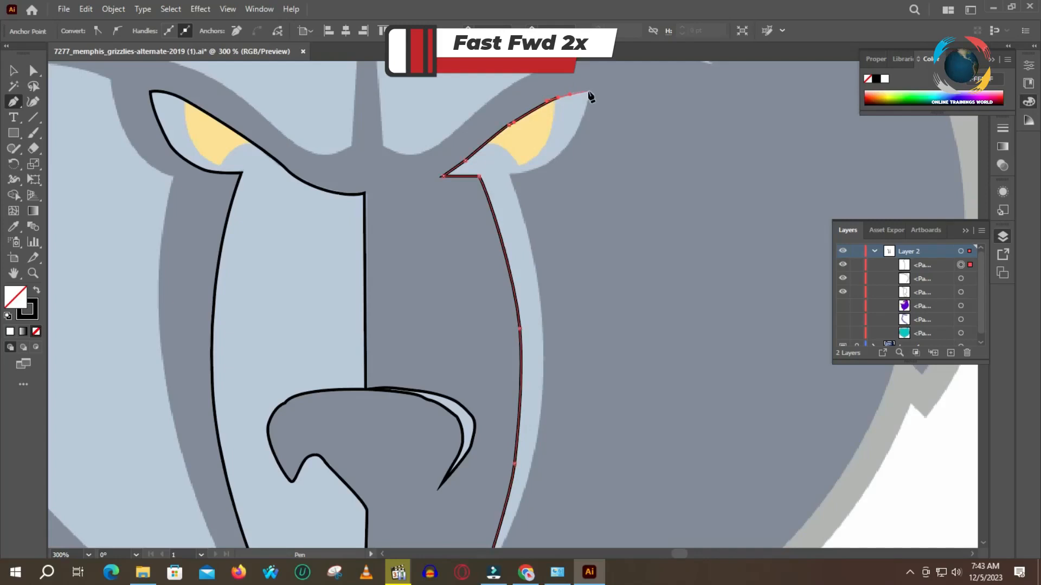
{"action": "left_click", "coordinate": [588, 90]}
- Trace the lower edge of the right eye from its outer tip back to the top of the stripe's outer edge
{"action": "left_click", "coordinate": [575, 132]}
{"action": "left_click", "coordinate": [565, 142]}
{"action": "left_click", "coordinate": [551, 161]}
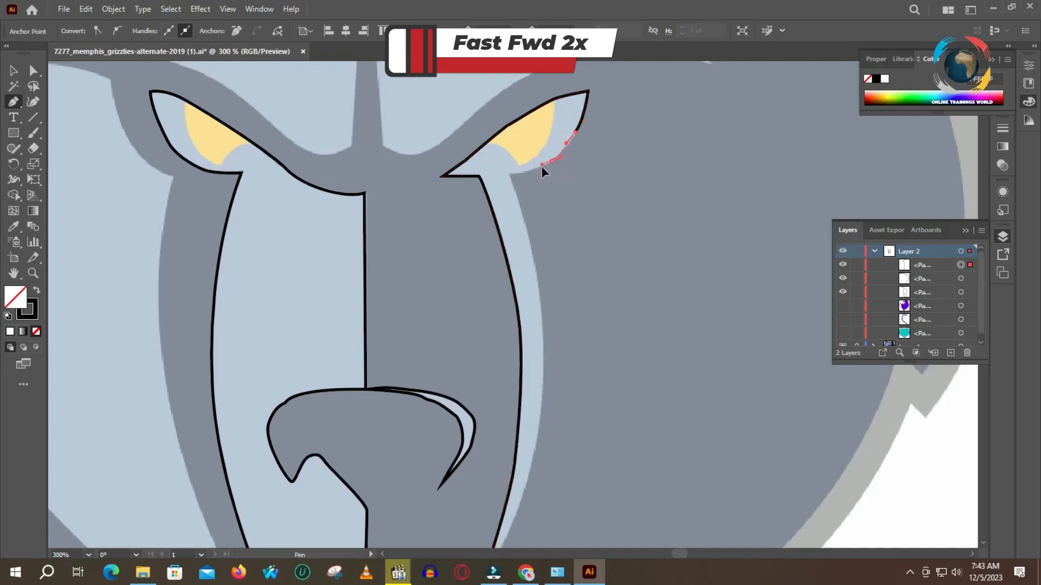
{"action": "left_click", "coordinate": [534, 172]}
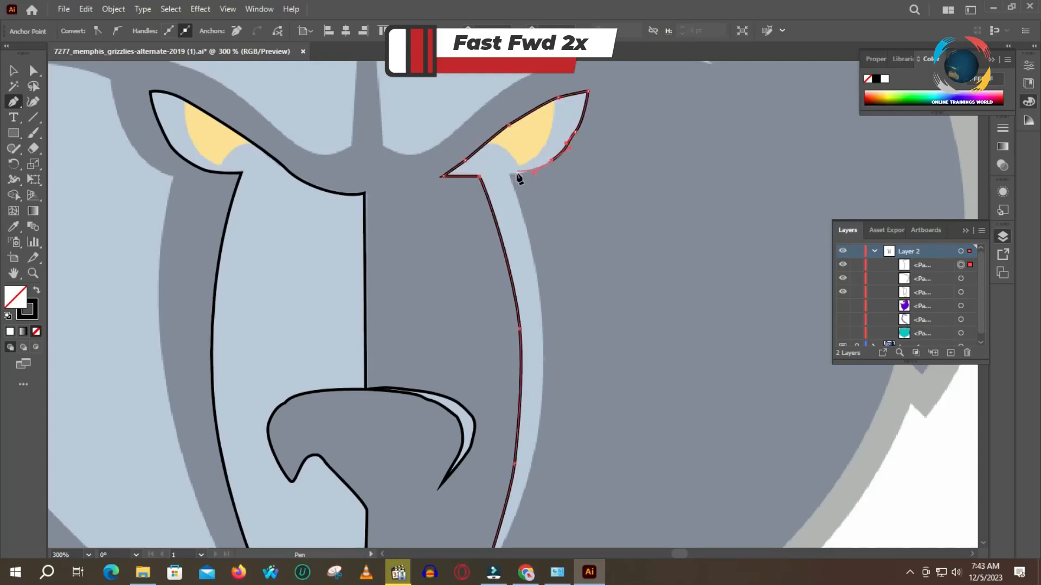
{"action": "left_click", "coordinate": [509, 174]}
- Trace the outer edge of the light stripe down to its lower tip and close the path
{"action": "left_click_drag", "start_coordinate": [542, 337], "coordinate": [555, 254]}
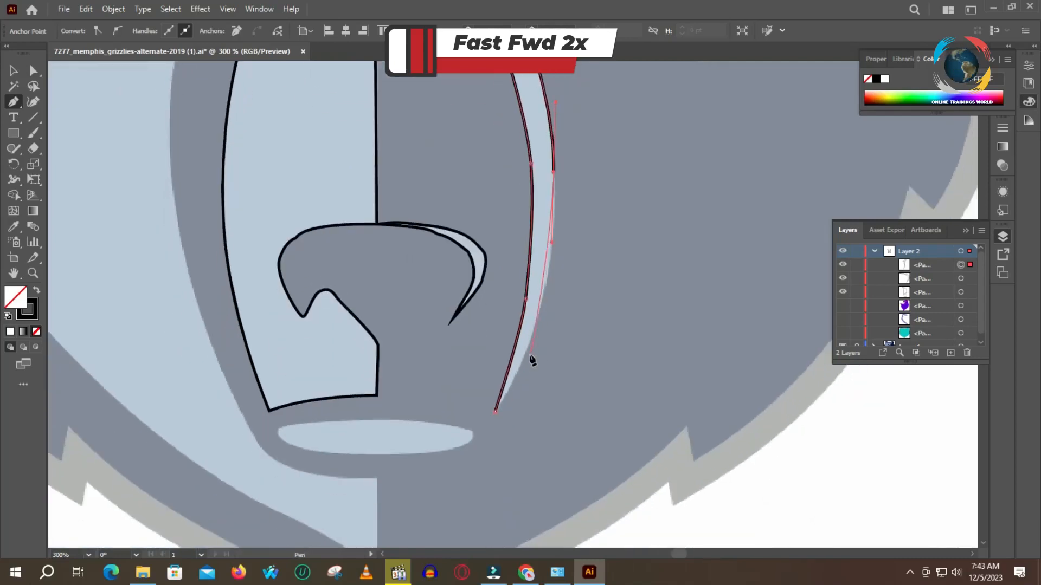
{"action": "left_click_drag", "start_coordinate": [529, 347], "coordinate": [515, 363]}
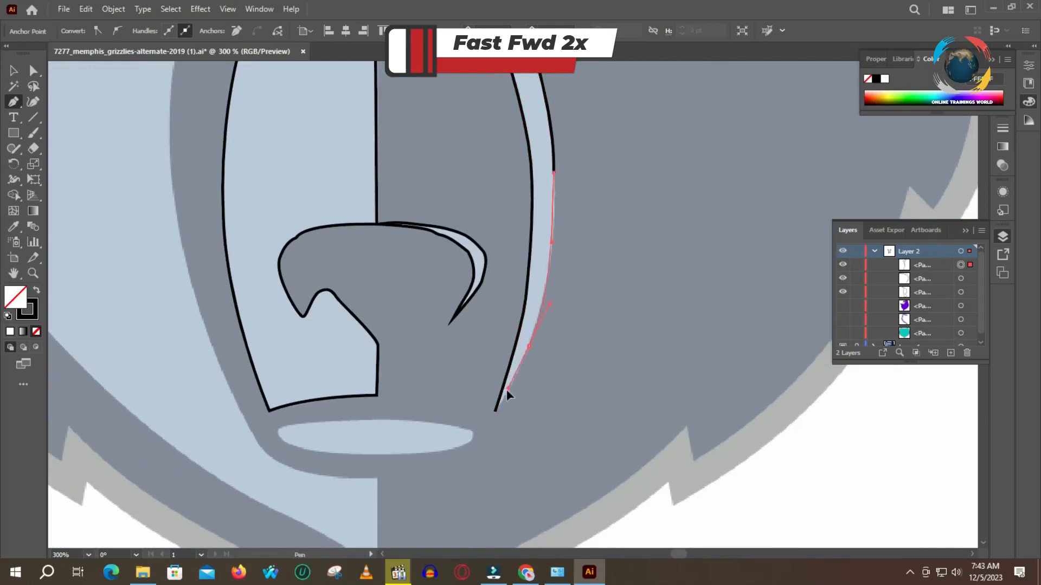
{"action": "left_click", "coordinate": [495, 411]}
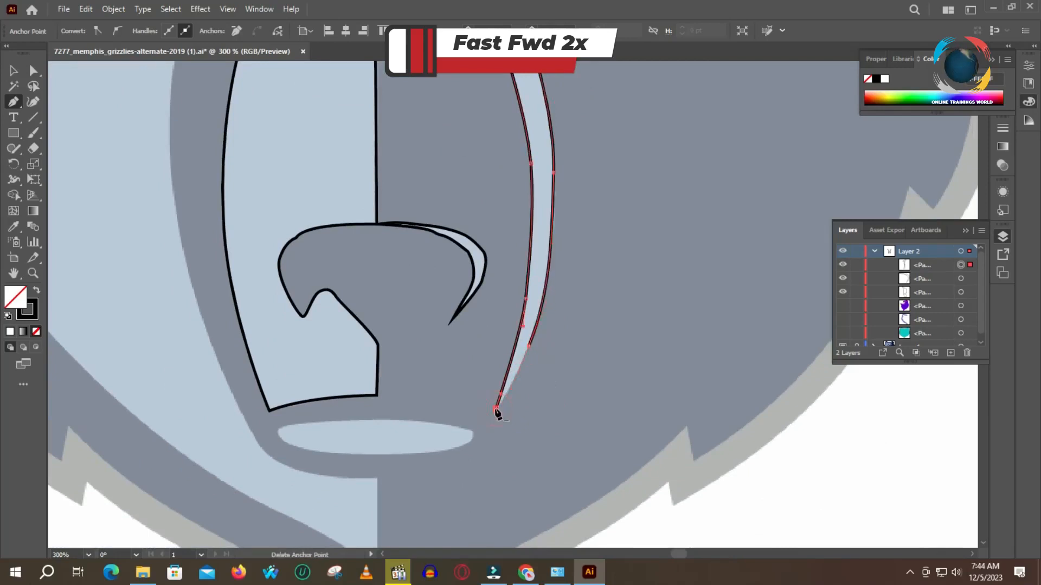
{"action": "left_click", "coordinate": [496, 411]}
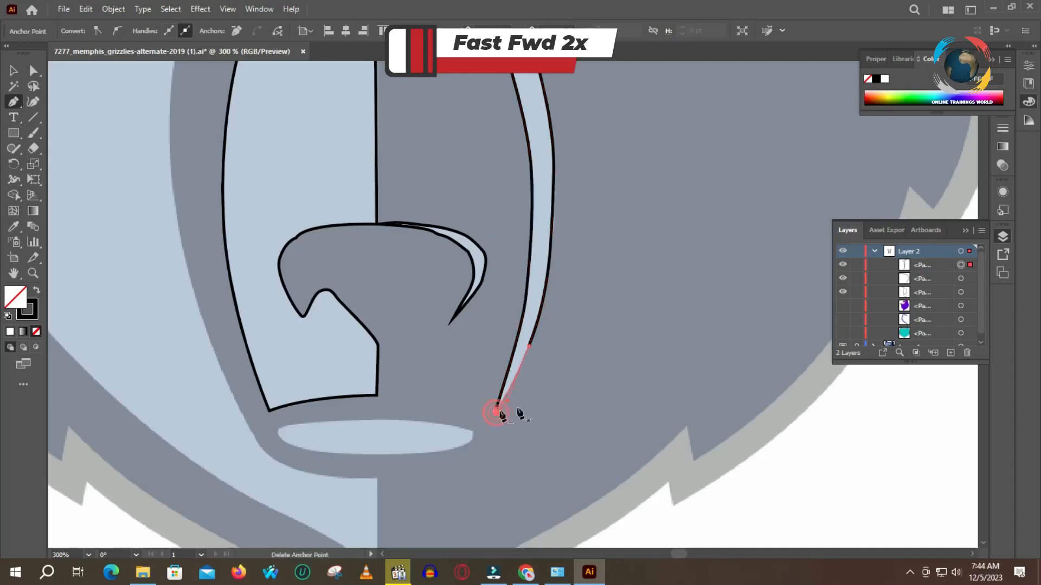
- Trace the flat light ellipse below the muzzle as a closed path, starting from its right end
{"action": "left_click", "coordinate": [471, 433]}
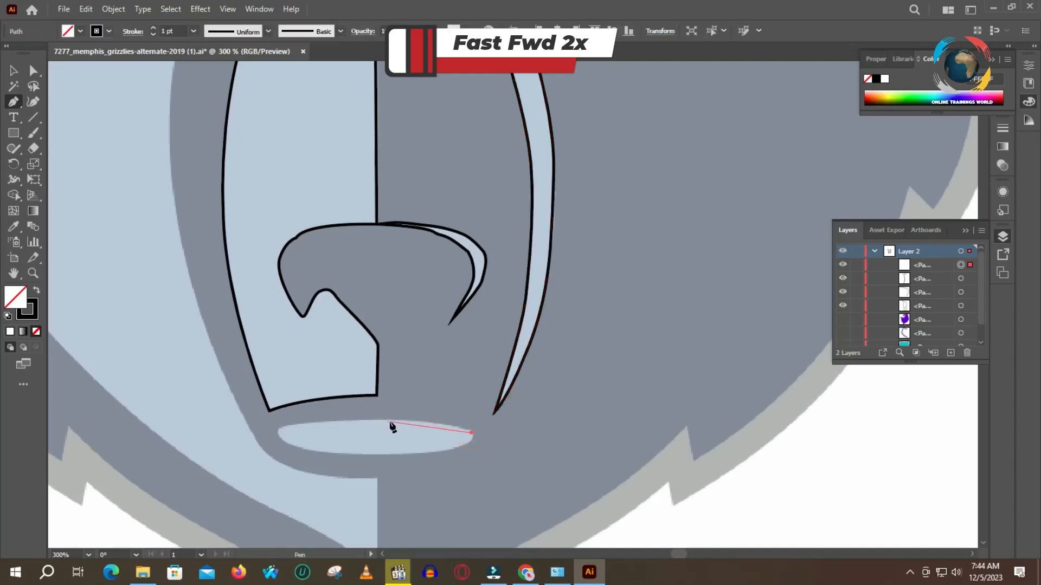
{"action": "left_click_drag", "start_coordinate": [401, 421], "coordinate": [367, 421]}
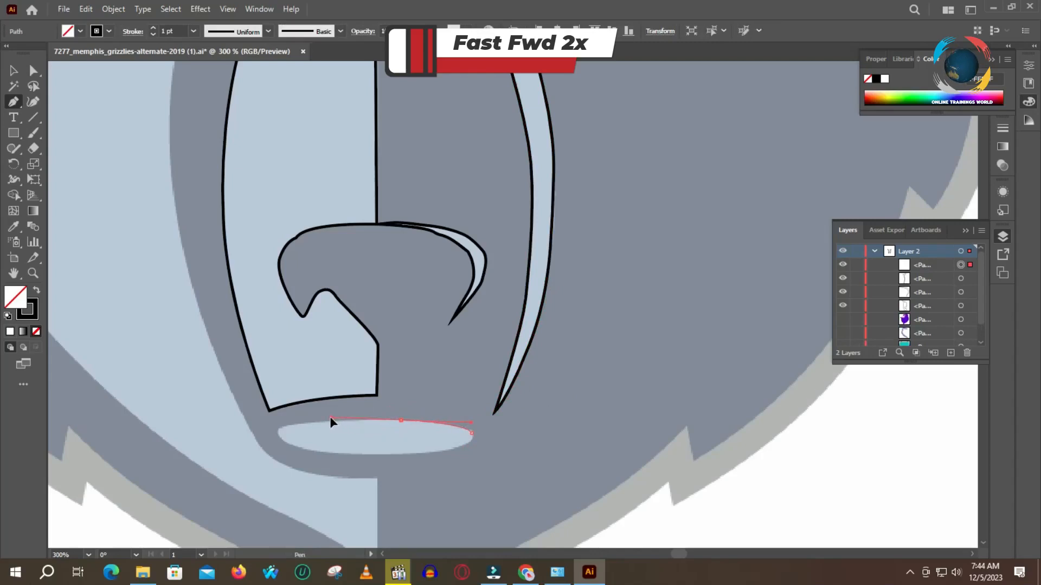
{"action": "left_click", "coordinate": [281, 427]}
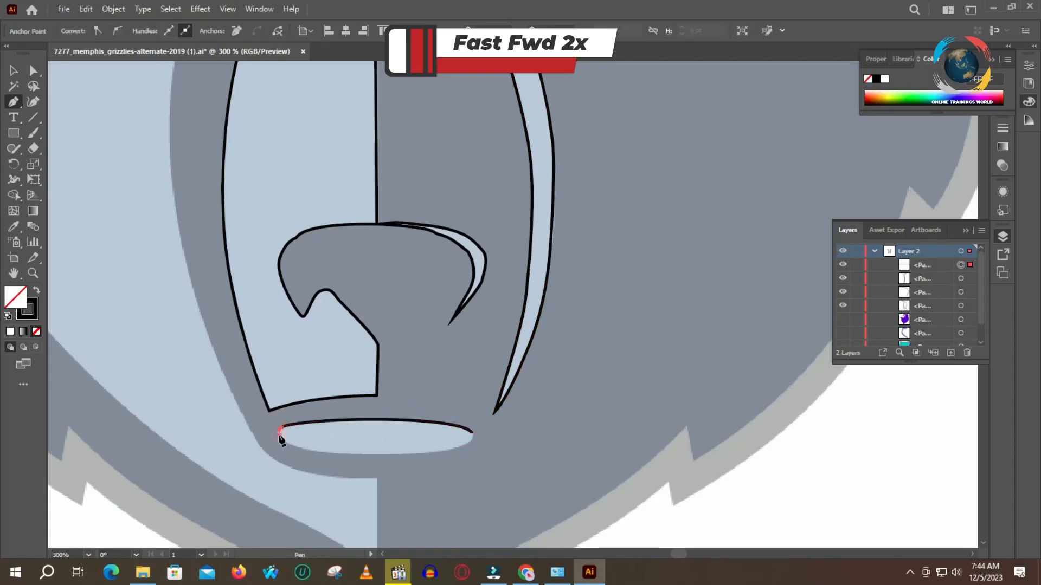
{"action": "left_click", "coordinate": [287, 442]}
{"action": "left_click_drag", "start_coordinate": [320, 452], "coordinate": [347, 456]}
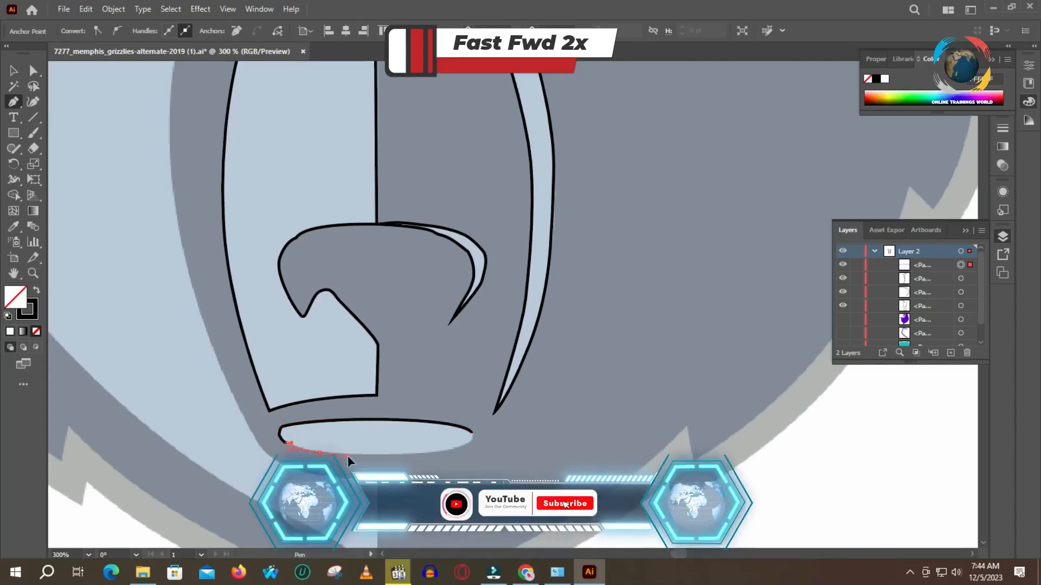
{"action": "left_click_drag", "start_coordinate": [429, 452], "coordinate": [467, 442]}
{"action": "left_click", "coordinate": [471, 437]}
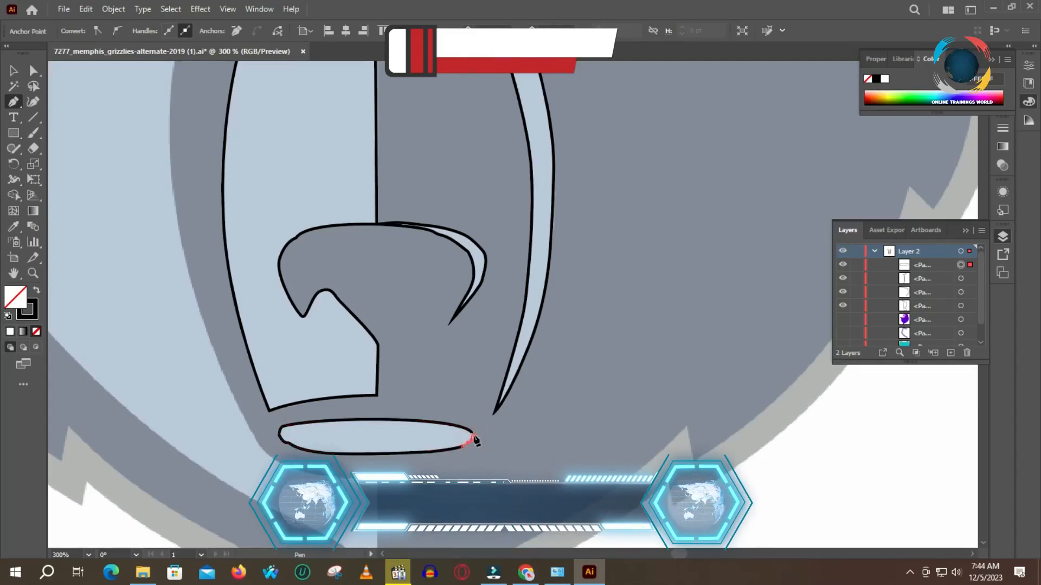
- Select the traced outline of the left half of the face and set its X position to 263 pt
{"action": "left_click_drag", "start_coordinate": [675, 158], "coordinate": [662, 368]}
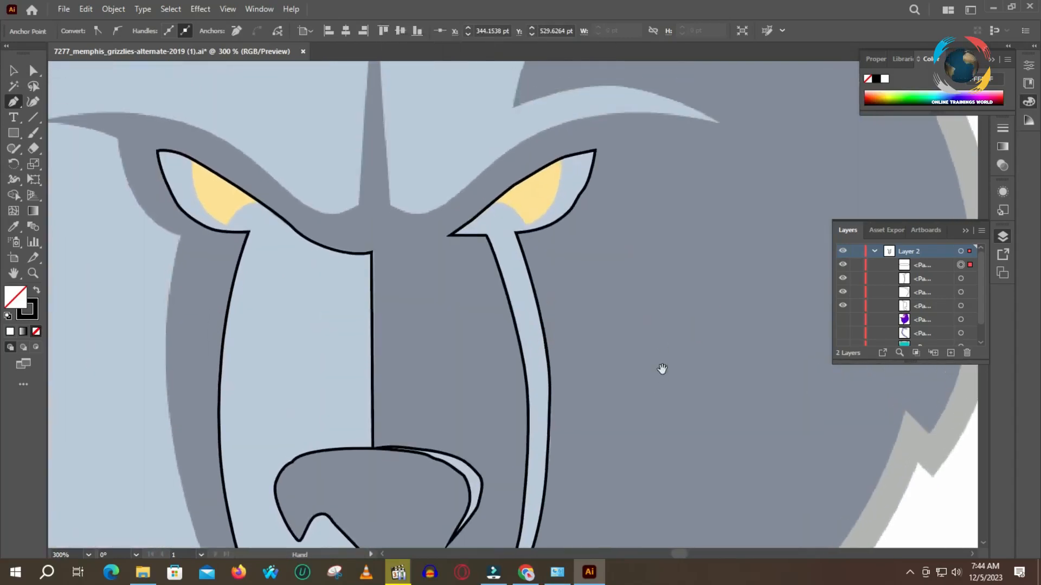
{"action": "left_click_drag", "start_coordinate": [518, 228], "coordinate": [552, 297]}
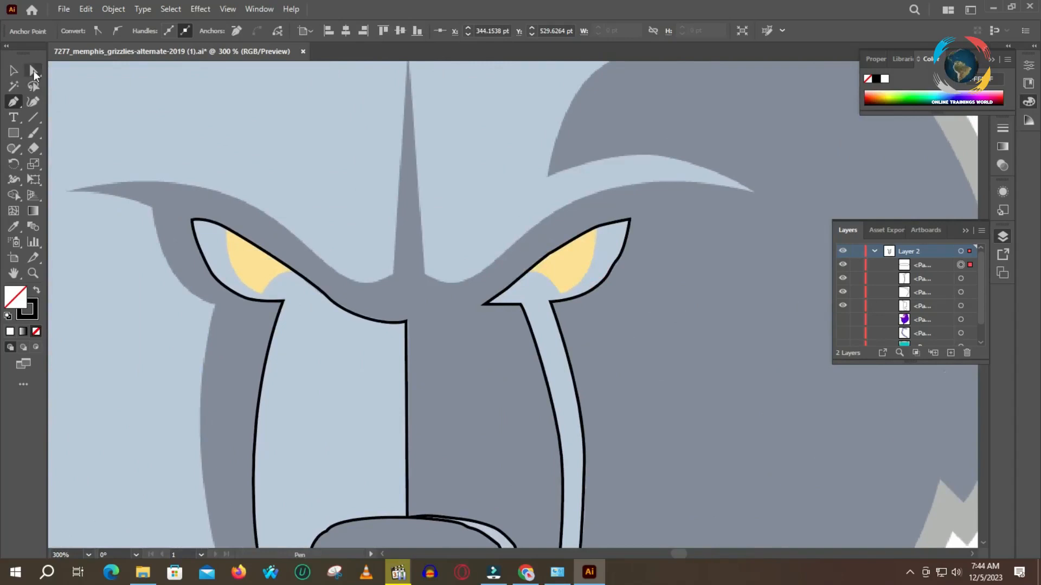
{"action": "left_click", "coordinate": [226, 228], "text": "ctrl"}
{"action": "left_click", "coordinate": [534, 266], "text": "ctrl"}
{"action": "left_click", "coordinate": [340, 310], "text": "ctrl"}
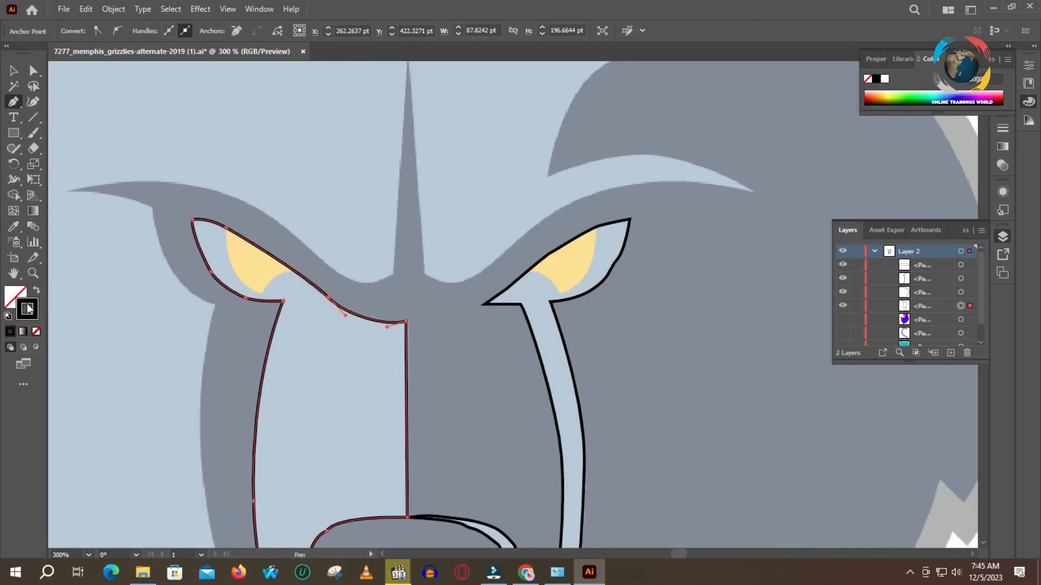
{"action": "left_click", "coordinate": [327, 32]}
{"action": "left_click", "coordinate": [328, 33]}
{"action": "left_click", "coordinate": [327, 28]}
{"action": "left_click", "coordinate": [327, 27]}
{"action": "left_click", "coordinate": [327, 27]}
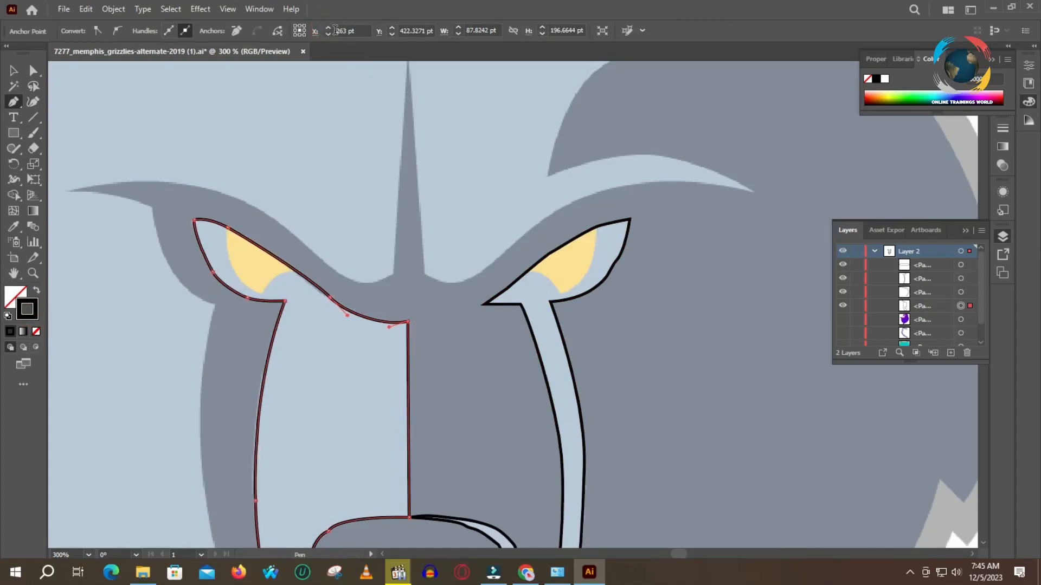
{"action": "key", "text": "x"}
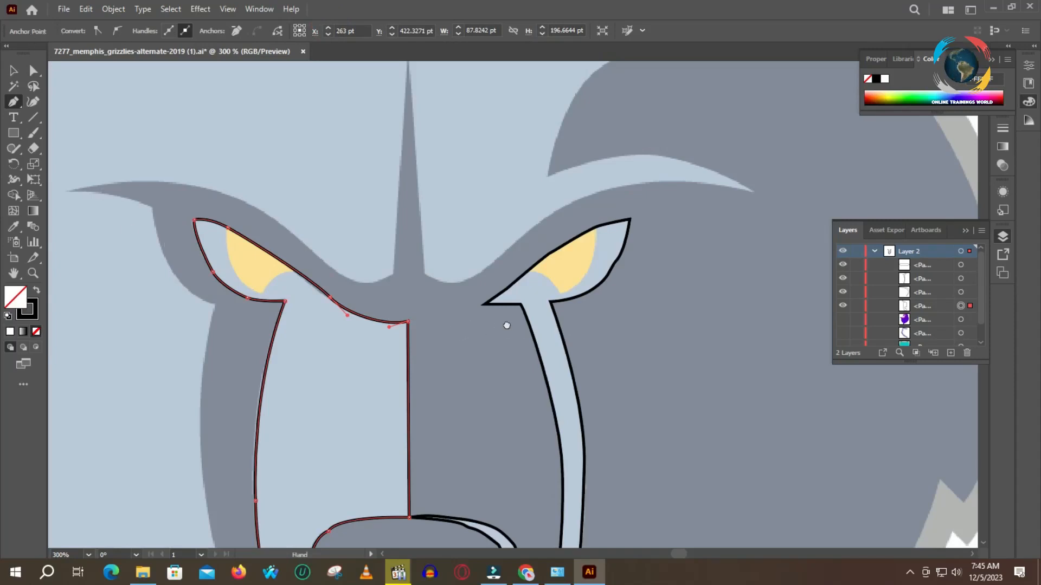
- Start a path at the inner corner of the right eye's yellow iris and trace its inner lower edge to the bottom tip
{"action": "left_click_drag", "start_coordinate": [506, 325], "coordinate": [454, 293]}
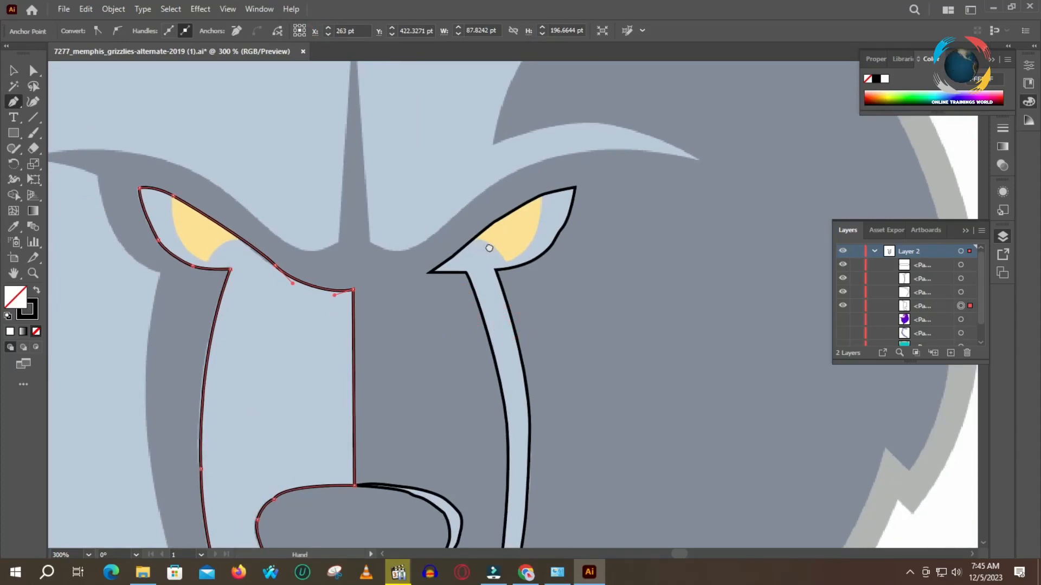
{"action": "left_click_drag", "start_coordinate": [489, 248], "coordinate": [464, 262]}
{"action": "key", "text": "z"}
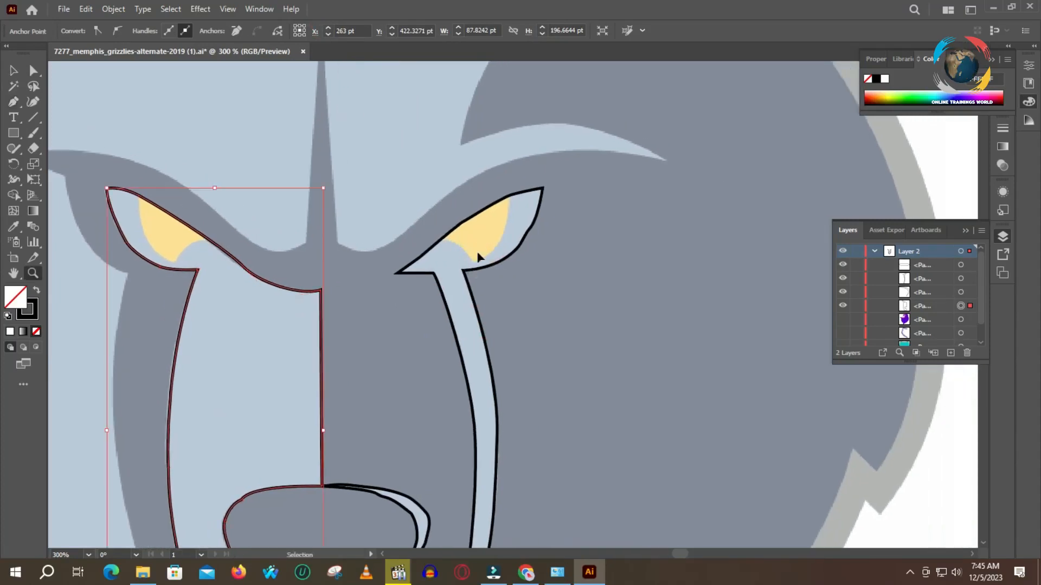
{"action": "scroll", "coordinate": [477, 240], "scroll_direction": "up", "scroll_amount": 4}
{"action": "left_click", "coordinate": [14, 102]}
{"action": "left_click", "coordinate": [342, 237]}
{"action": "left_click_drag", "start_coordinate": [384, 240], "coordinate": [396, 248]}
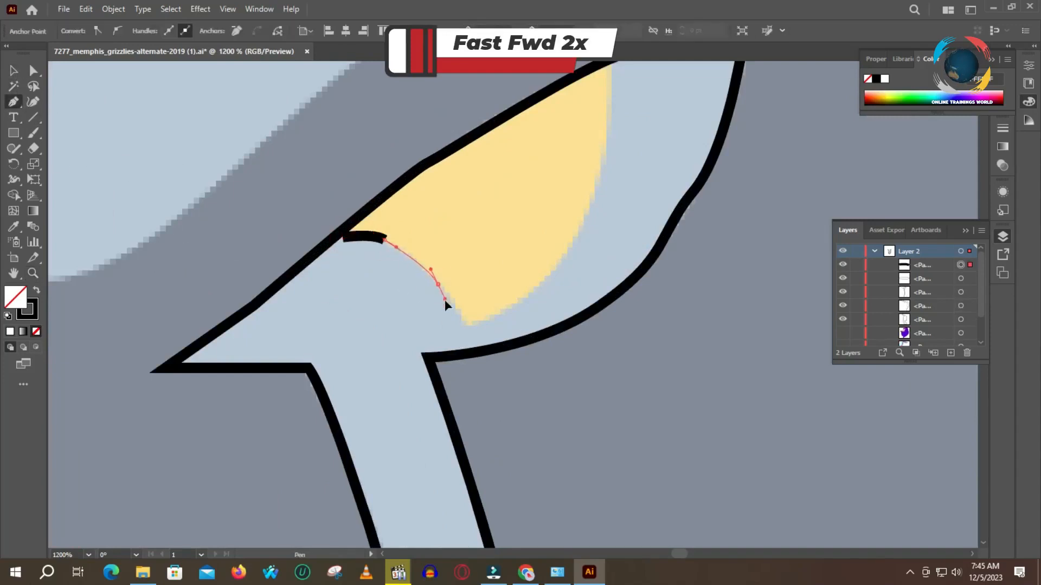
{"action": "left_click_drag", "start_coordinate": [447, 302], "coordinate": [451, 301]}
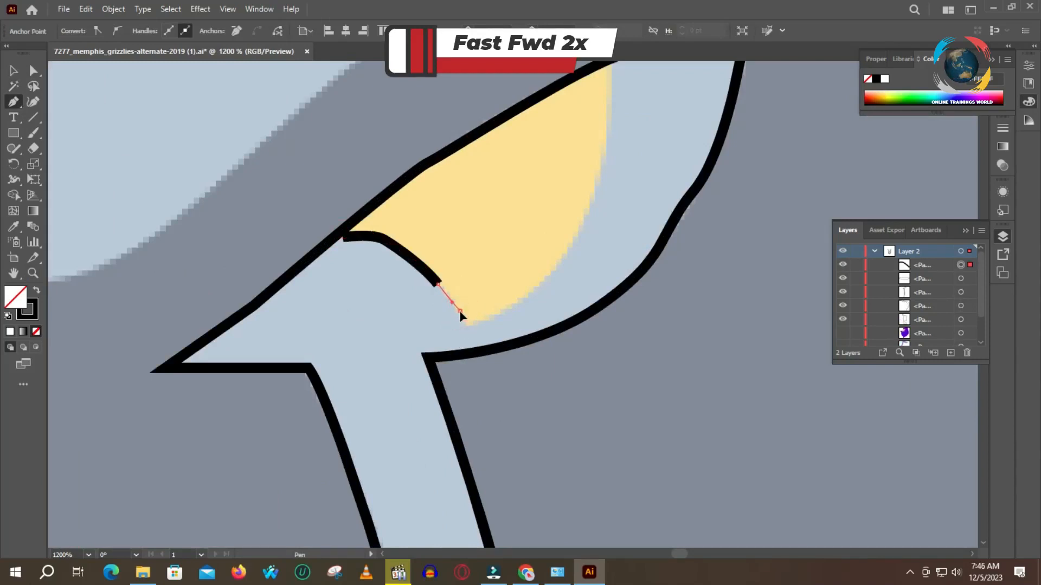
{"action": "left_click_drag", "start_coordinate": [464, 317], "coordinate": [462, 321]}
{"action": "left_click", "coordinate": [461, 327]}
- Continue the iris path from its bottom tip along the curved outer edge up to the top corner
{"action": "left_click", "coordinate": [479, 325], "text": "ctrl"}
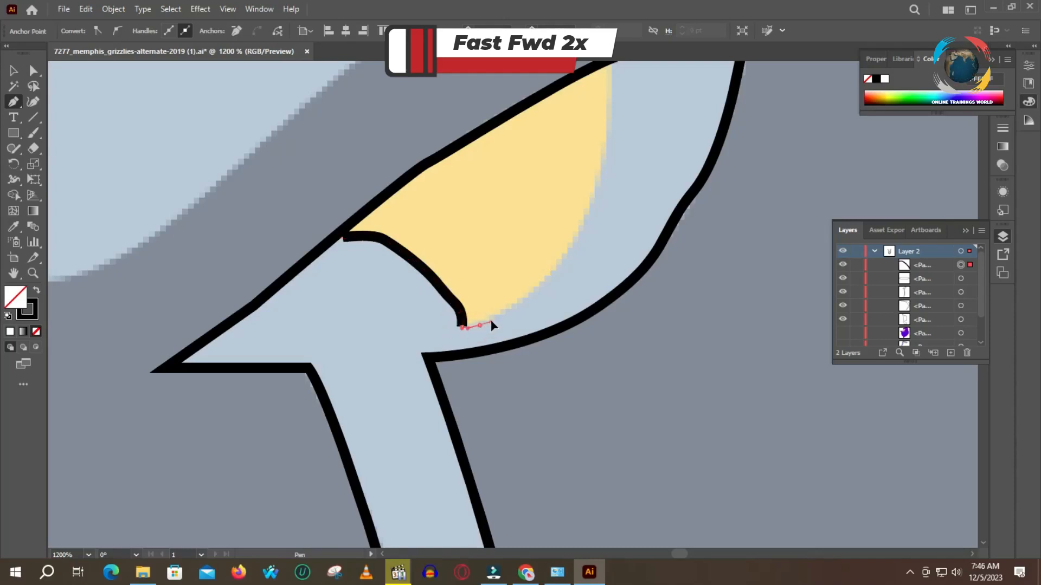
{"action": "left_click_drag", "start_coordinate": [567, 256], "coordinate": [609, 114]}
{"action": "left_click_drag", "start_coordinate": [613, 75], "coordinate": [613, 72]}
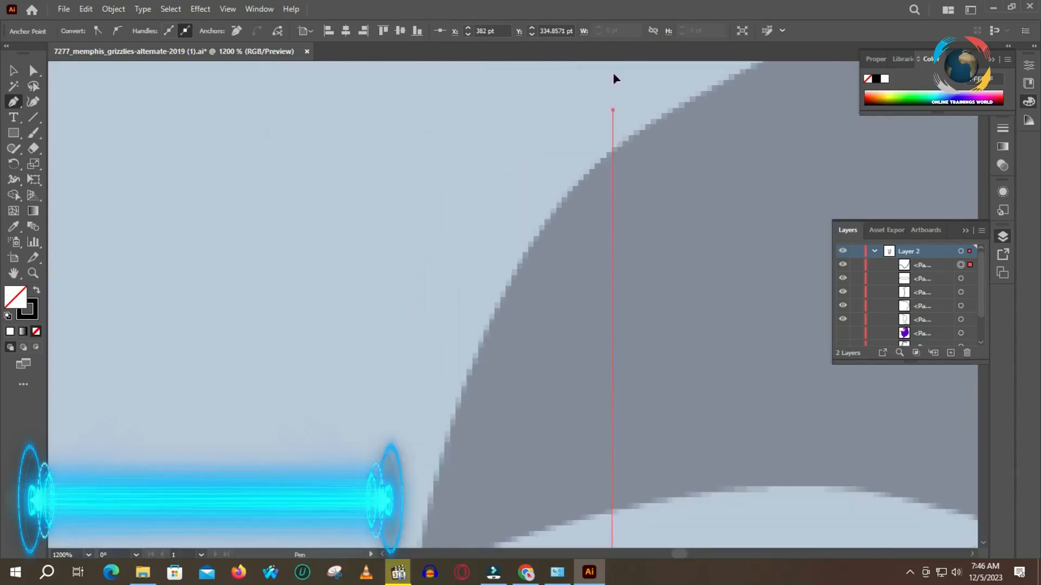
- Hide the right eye stripe path and the left face path on Layer 2 to reveal the artwork beneath them
{"action": "scroll", "coordinate": [622, 261], "scroll_direction": "down", "scroll_amount": 6}
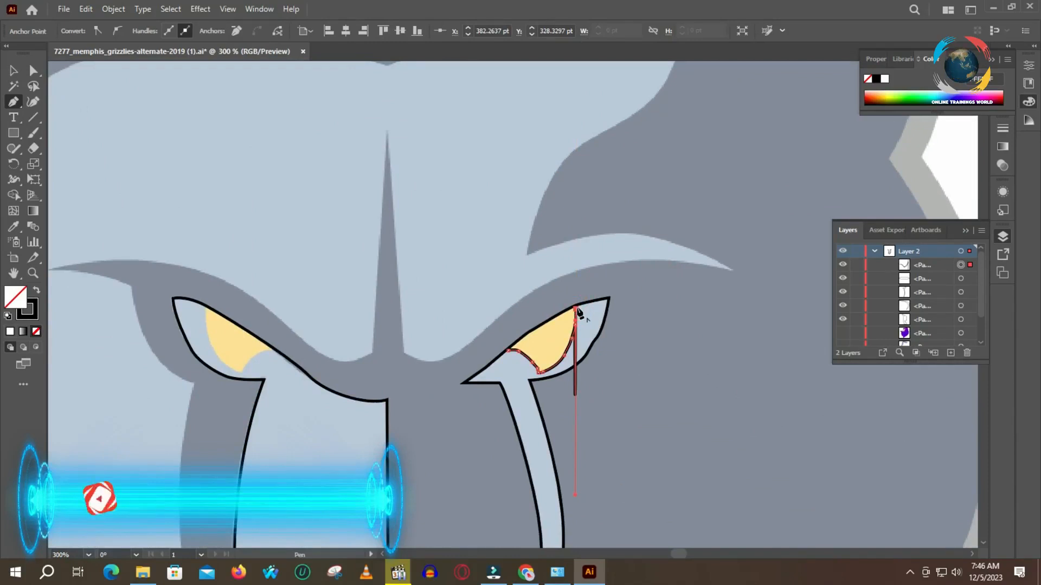
{"action": "left_click", "coordinate": [842, 293]}
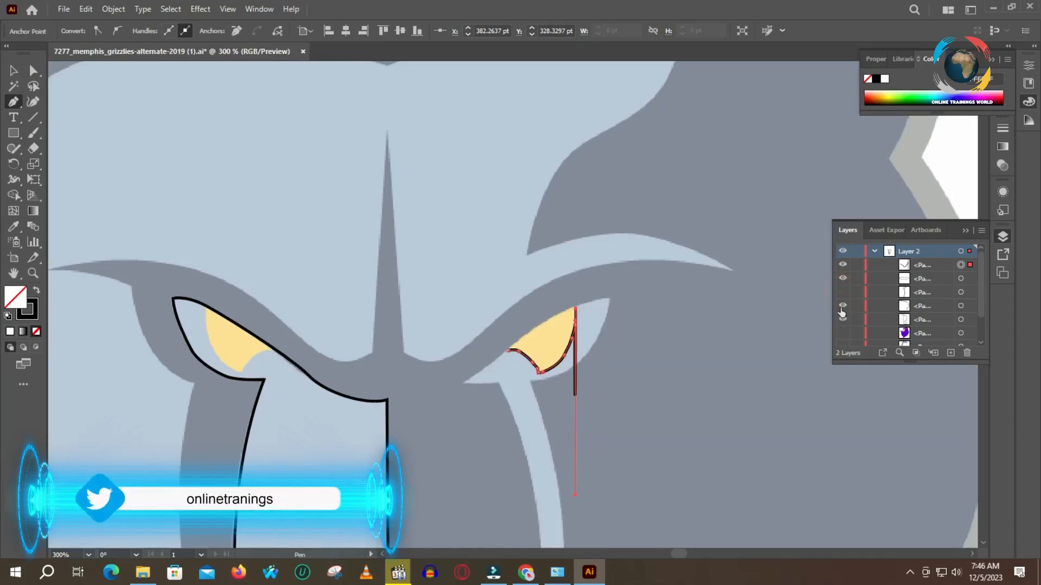
{"action": "left_click", "coordinate": [842, 319]}
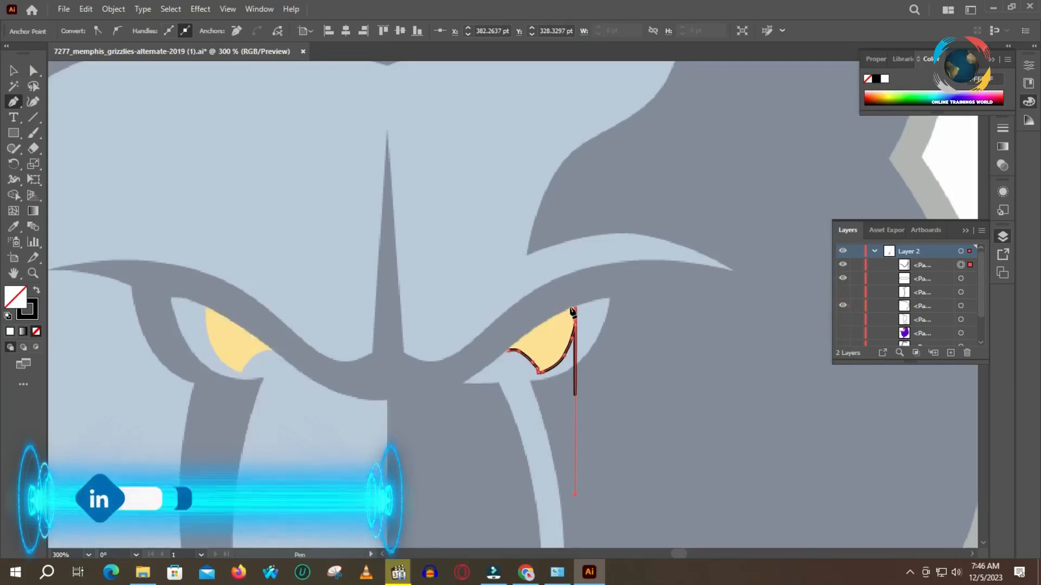
- Trace the iris's upper edge from its top corner back to the inner corner and close the path
{"action": "scroll", "coordinate": [573, 308], "scroll_direction": "up", "scroll_amount": 6}
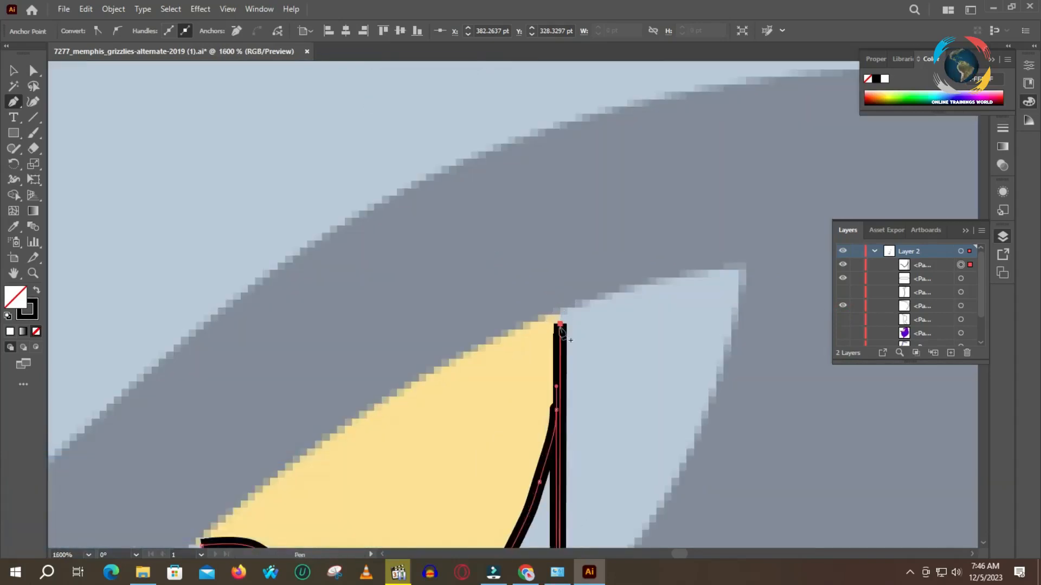
{"action": "left_click", "coordinate": [559, 321]}
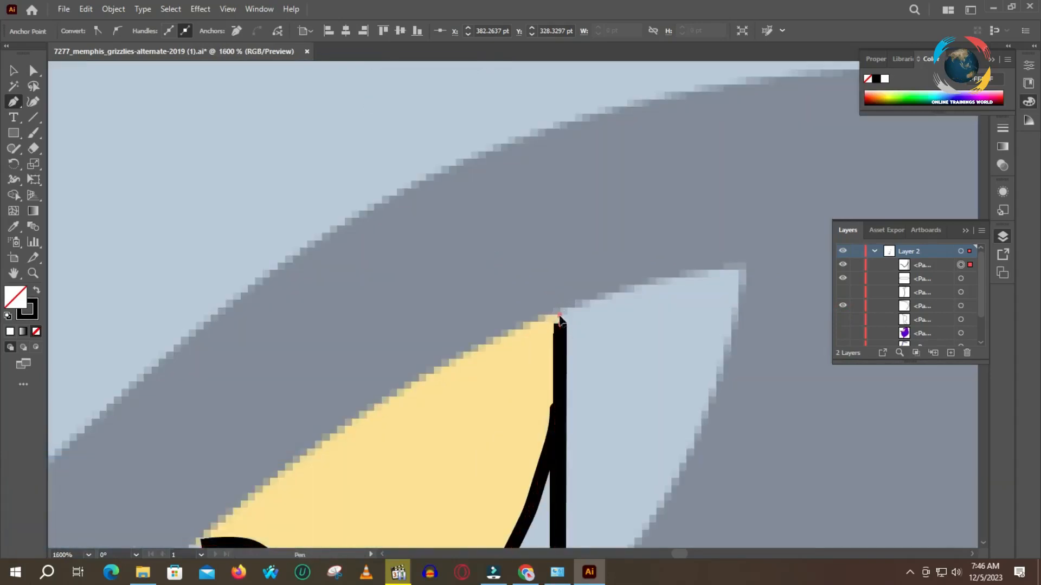
{"action": "left_click", "coordinate": [514, 330]}
{"action": "left_click", "coordinate": [484, 346]}
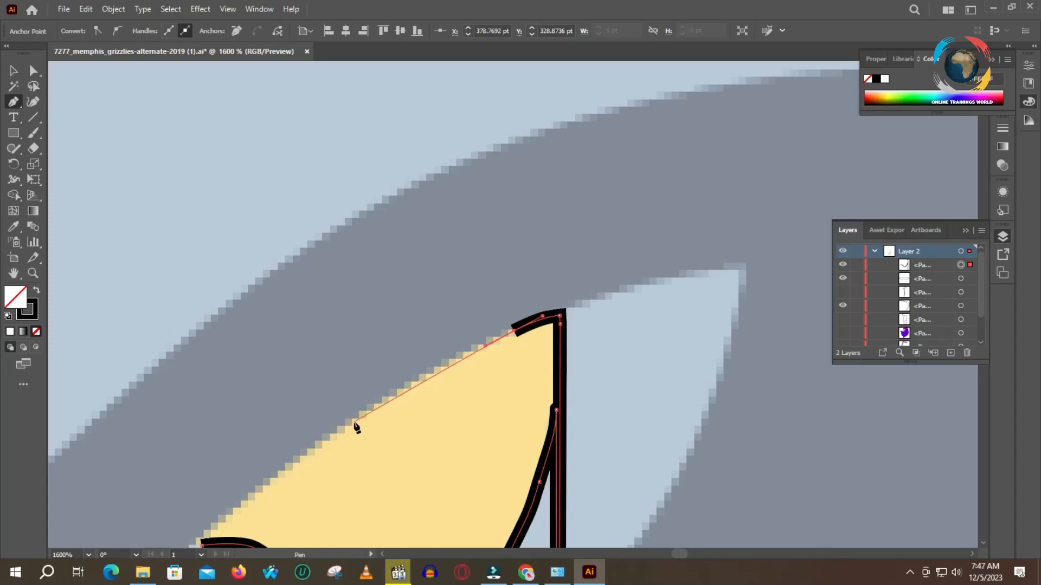
{"action": "left_click_drag", "start_coordinate": [356, 423], "coordinate": [304, 464]}
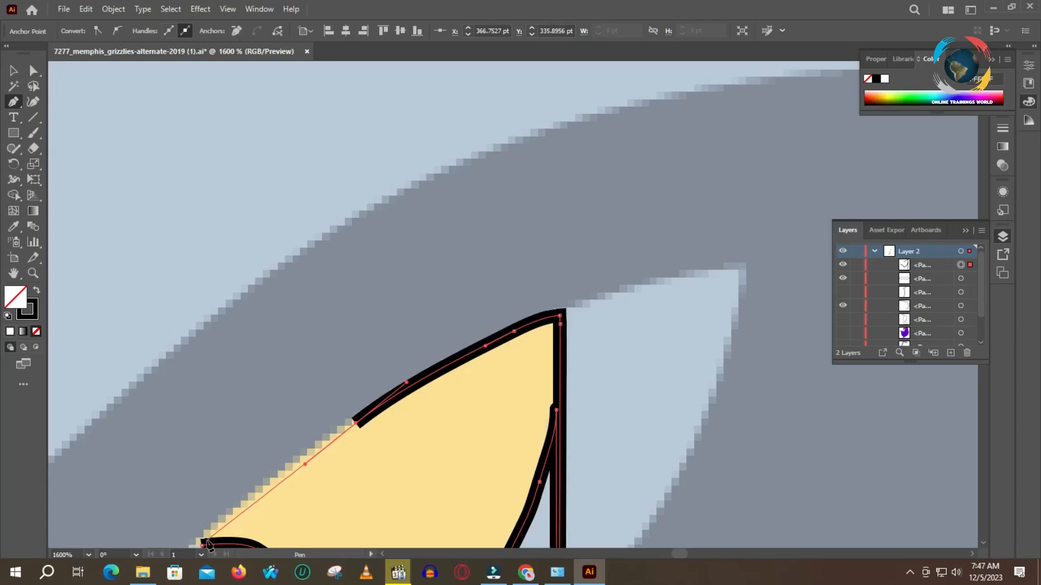
{"action": "left_click_drag", "start_coordinate": [214, 532], "coordinate": [252, 414]}
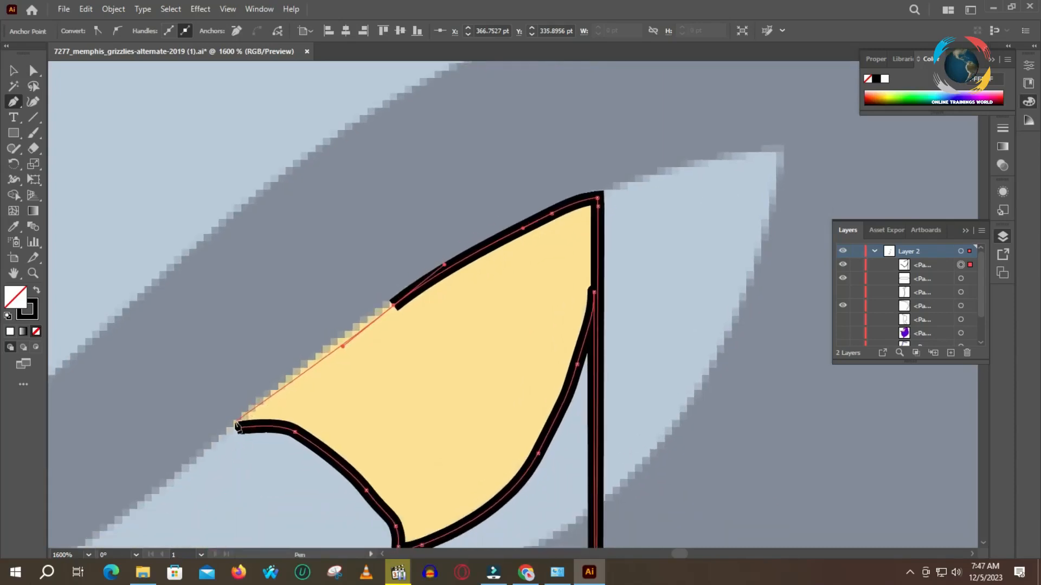
{"action": "left_click_drag", "start_coordinate": [230, 427], "coordinate": [172, 474]}
{"action": "left_click_drag", "start_coordinate": [681, 381], "coordinate": [683, 359]}
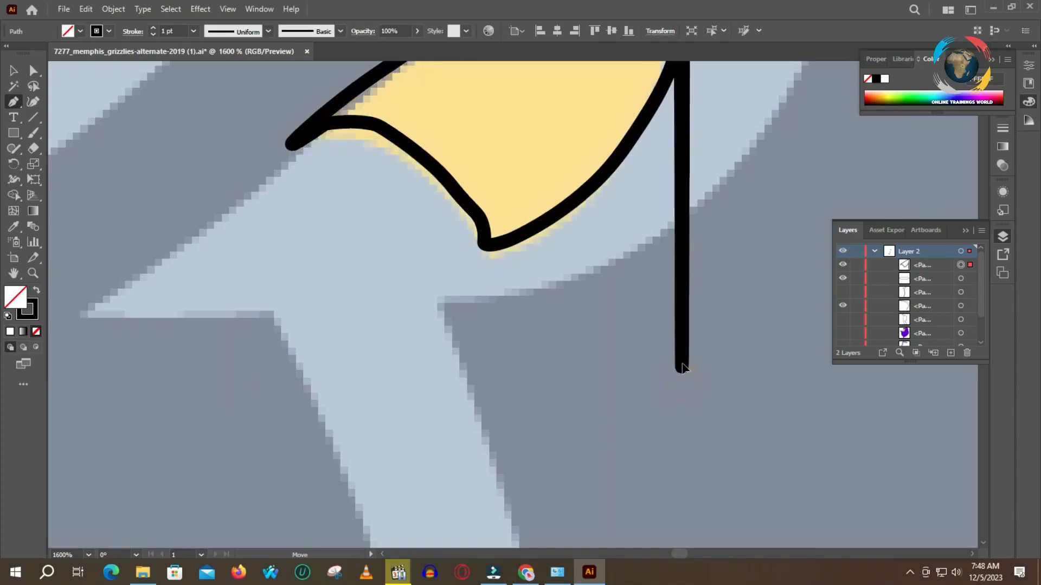
{"action": "key", "text": "ctrl+z"}
{"action": "scroll", "coordinate": [736, 364], "scroll_direction": "down", "scroll_amount": 1}
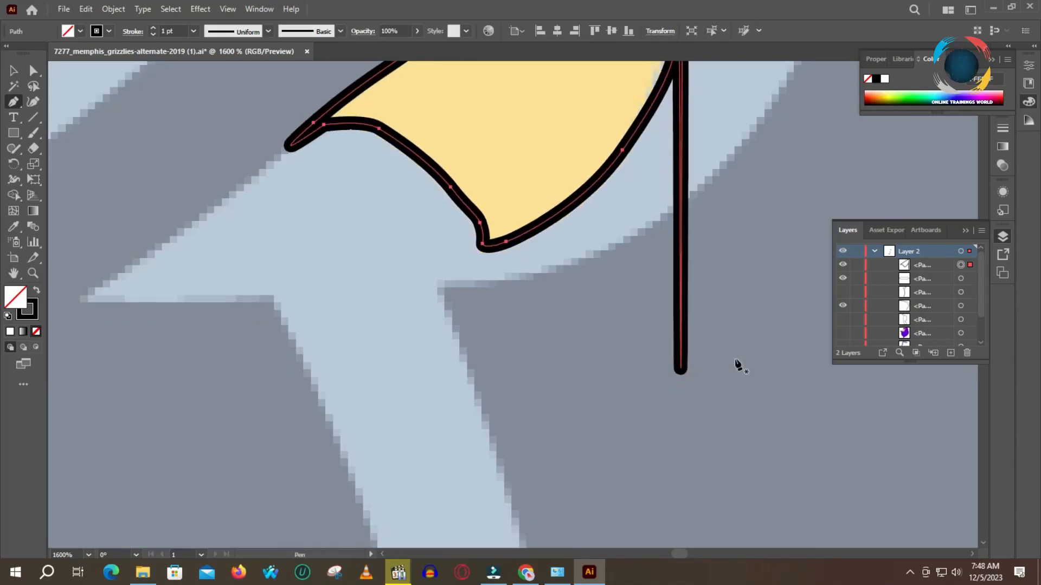
{"action": "scroll", "coordinate": [735, 364], "scroll_direction": "down", "scroll_amount": 5}
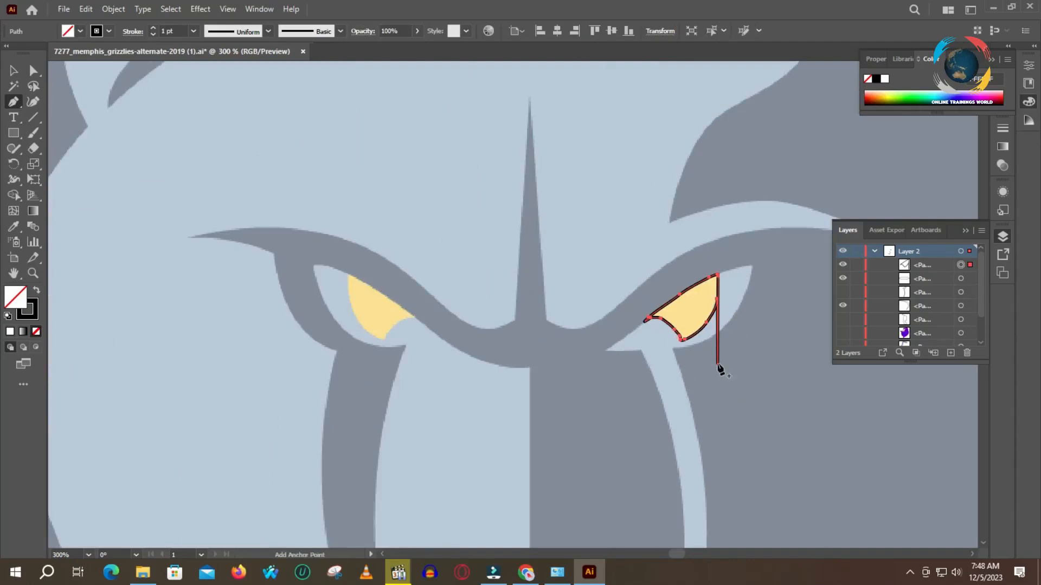
{"action": "left_click", "coordinate": [718, 365]}
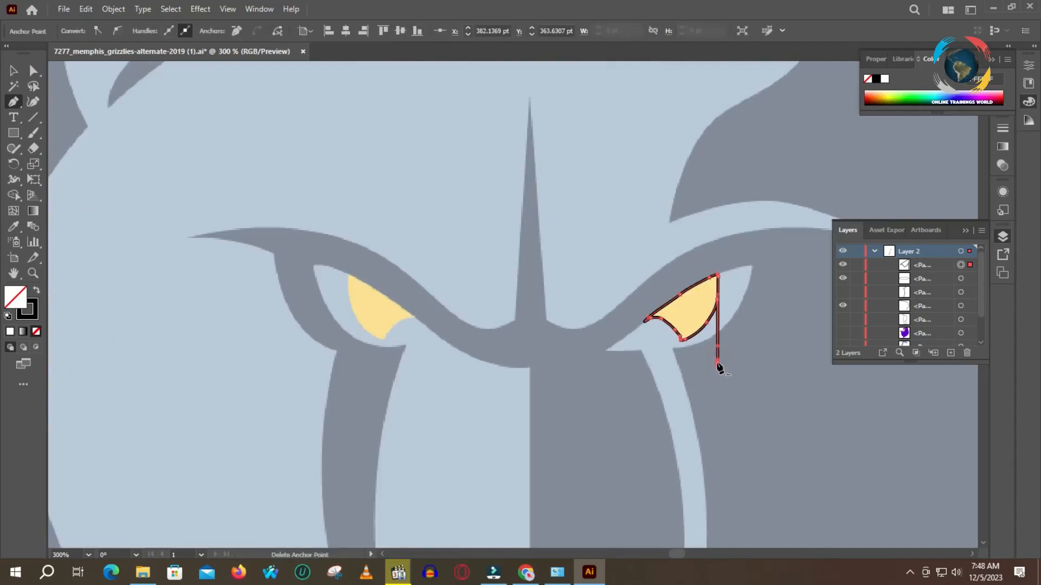
{"action": "scroll", "coordinate": [721, 361], "scroll_direction": "up", "scroll_amount": 6}
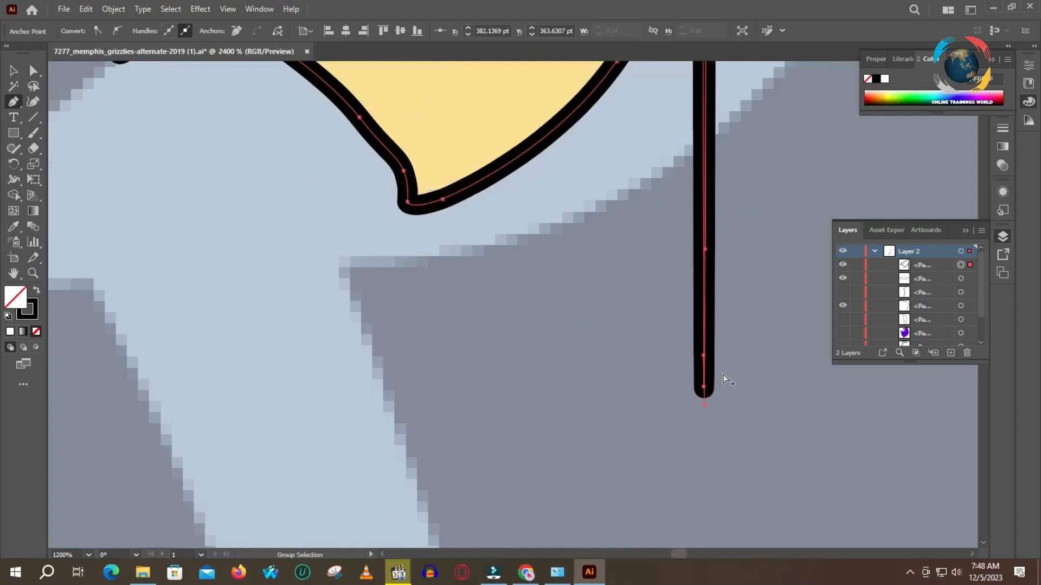
{"action": "left_click", "coordinate": [705, 406], "text": "ctrl"}
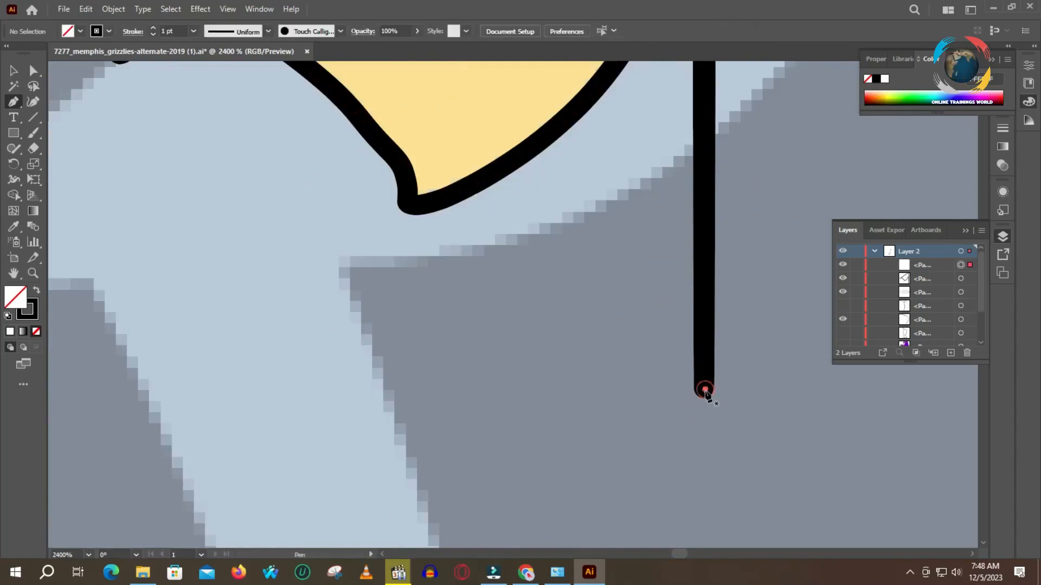
{"action": "left_click", "coordinate": [705, 390]}
{"action": "key", "text": "ctrl+z"}
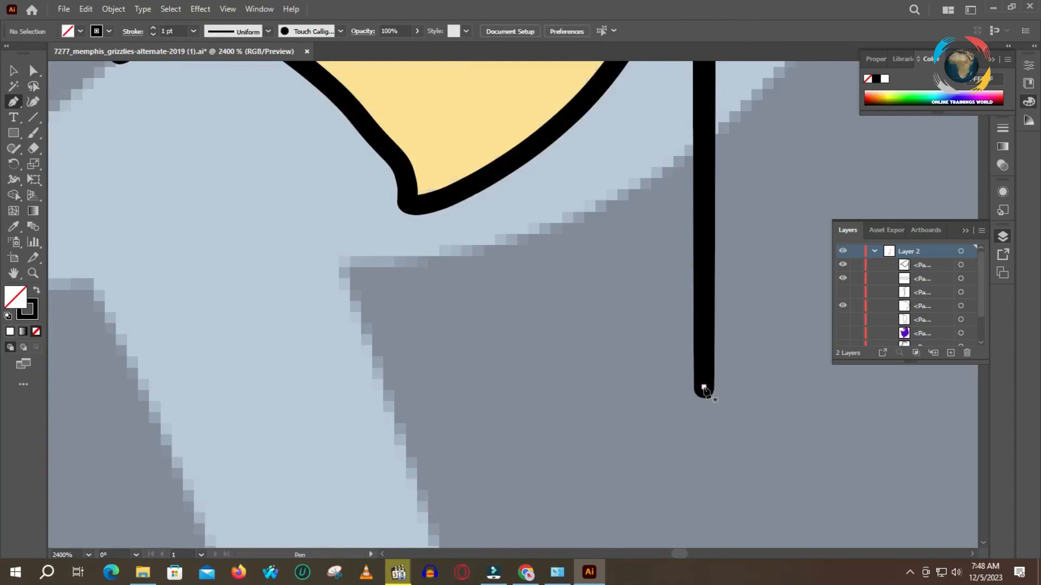
{"action": "left_click", "coordinate": [704, 388]}
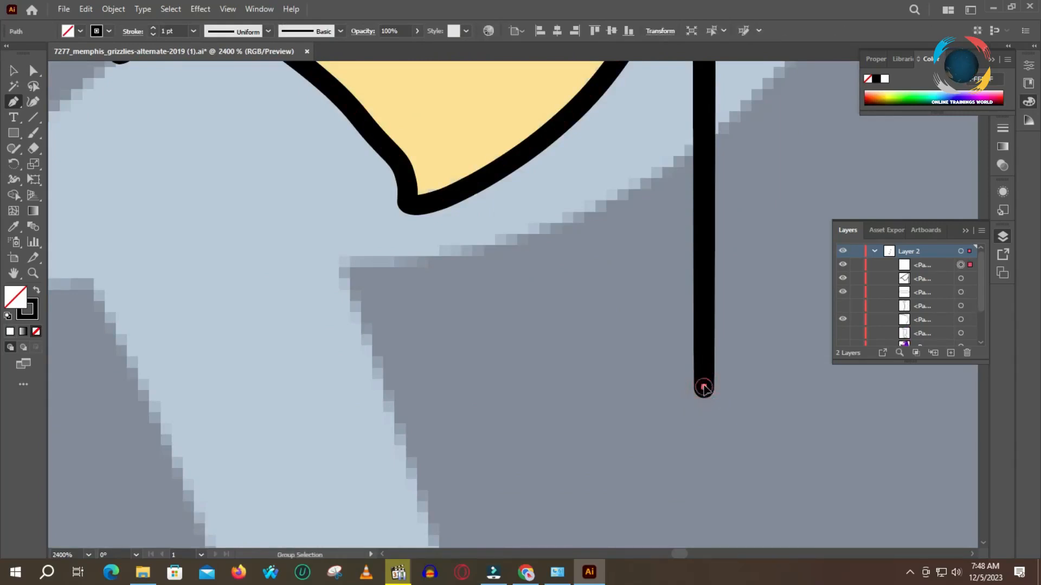
{"action": "left_click", "coordinate": [705, 332]}
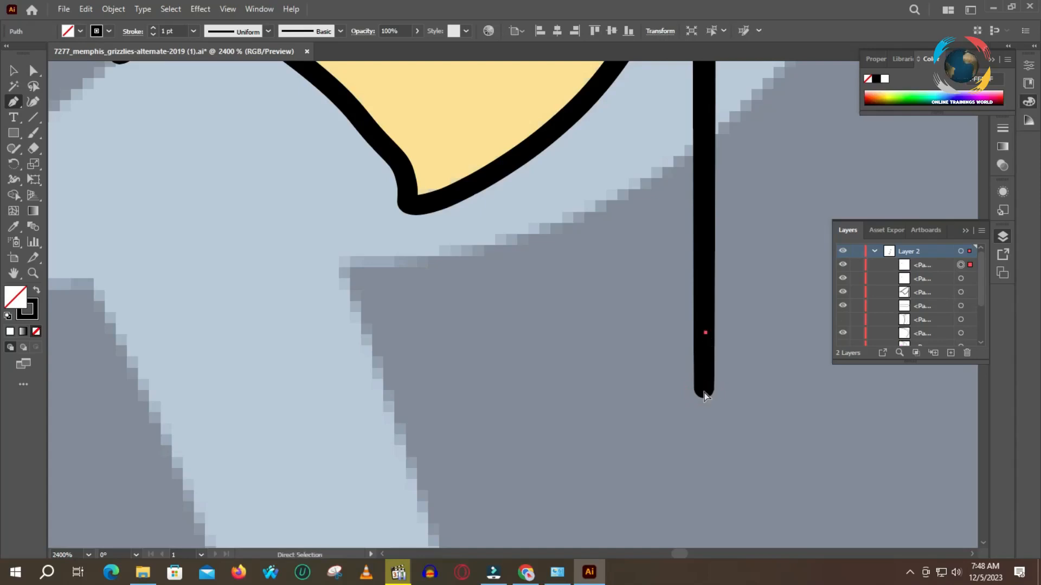
{"action": "left_click", "coordinate": [705, 333]}
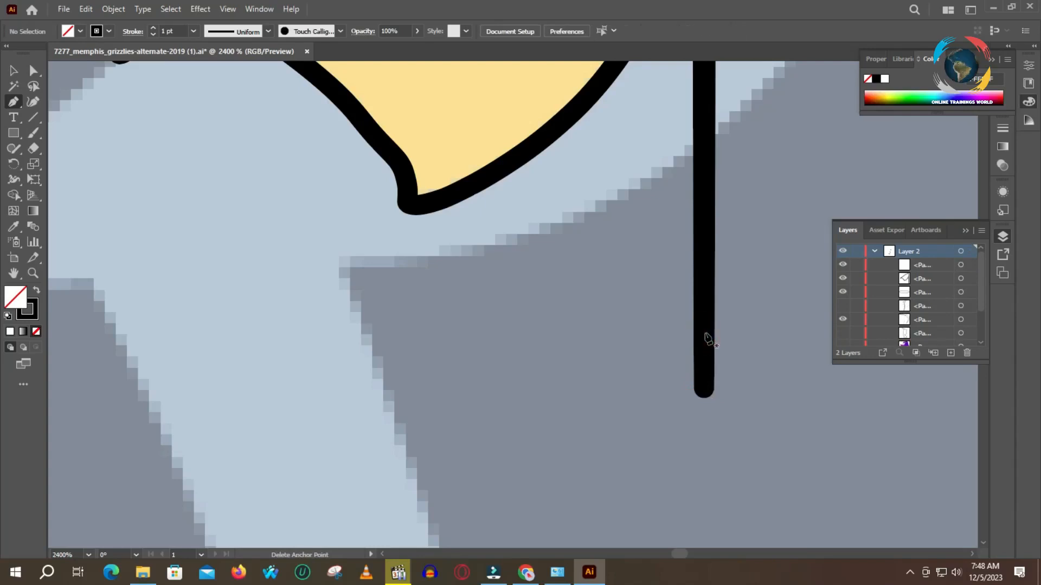
{"action": "scroll", "coordinate": [712, 385], "scroll_direction": "up", "scroll_amount": 1}
{"action": "scroll", "coordinate": [710, 386], "scroll_direction": "down", "scroll_amount": 3}
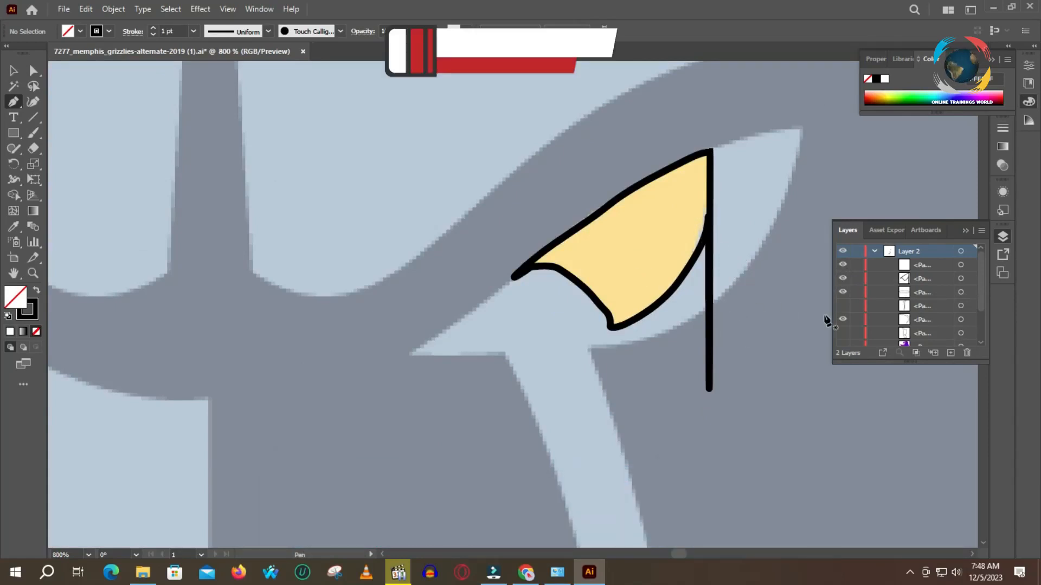
{"action": "key", "text": "ctrl+z"}
{"action": "key", "text": "ctrl+z"}
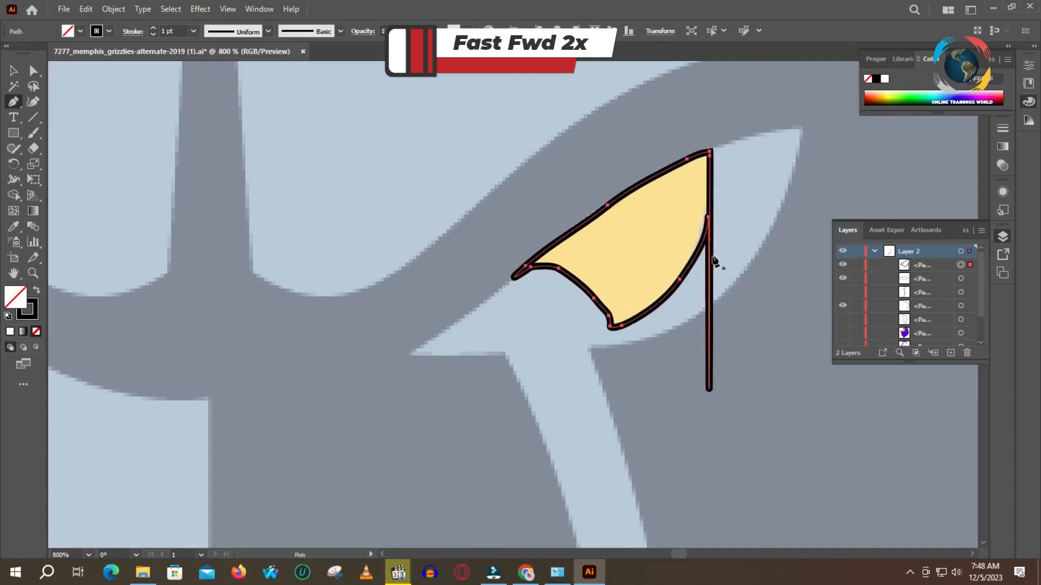
- Pull the curve handles of the stray vertical spike at the right iris's outer edge upward past the iris's top corner
{"action": "scroll", "coordinate": [710, 395], "scroll_direction": "up", "scroll_amount": 6}
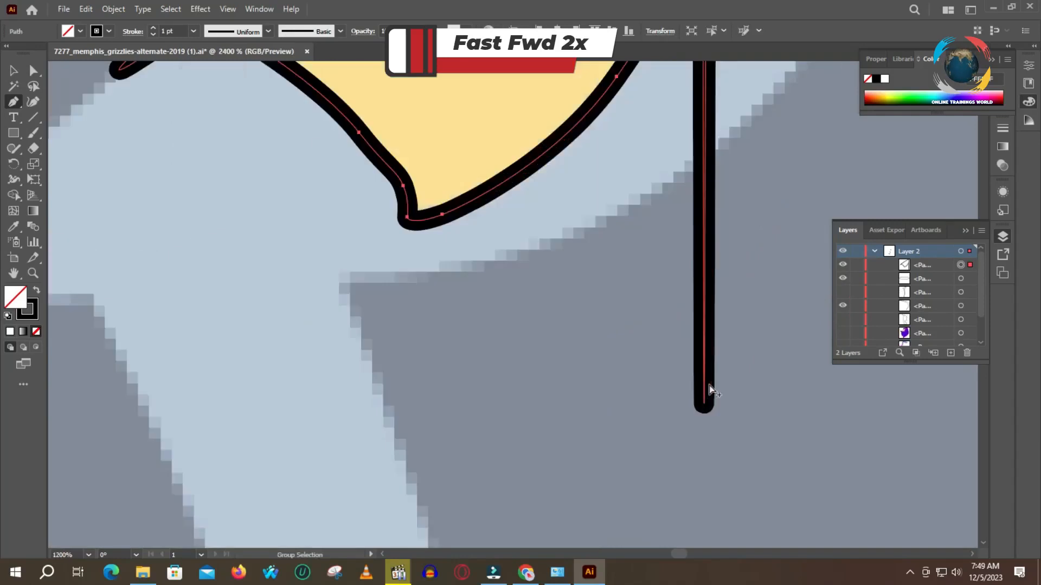
{"action": "key", "text": "ctrl"}
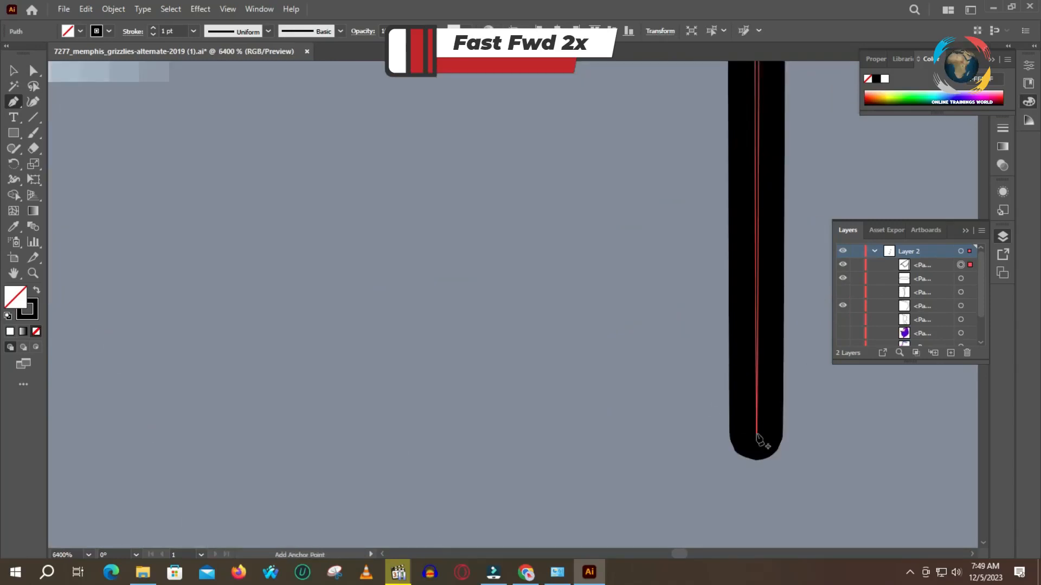
{"action": "left_click_drag", "start_coordinate": [757, 436], "coordinate": [757, 270]}
{"action": "scroll", "coordinate": [745, 322], "scroll_direction": "down", "scroll_amount": 5}
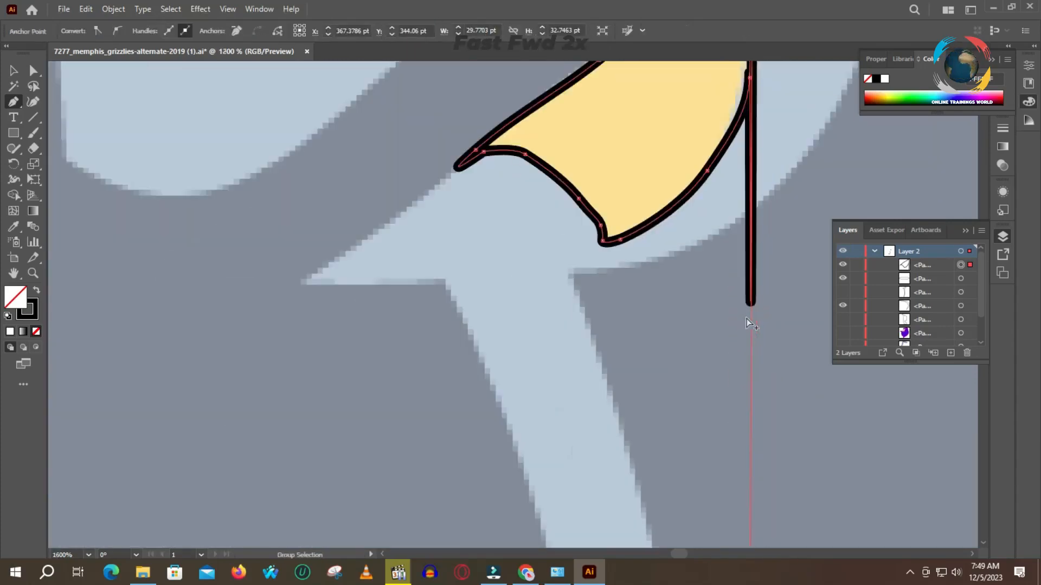
{"action": "left_click_drag", "start_coordinate": [738, 407], "coordinate": [826, 125]}
{"action": "left_click_drag", "start_coordinate": [770, 190], "coordinate": [690, 323]}
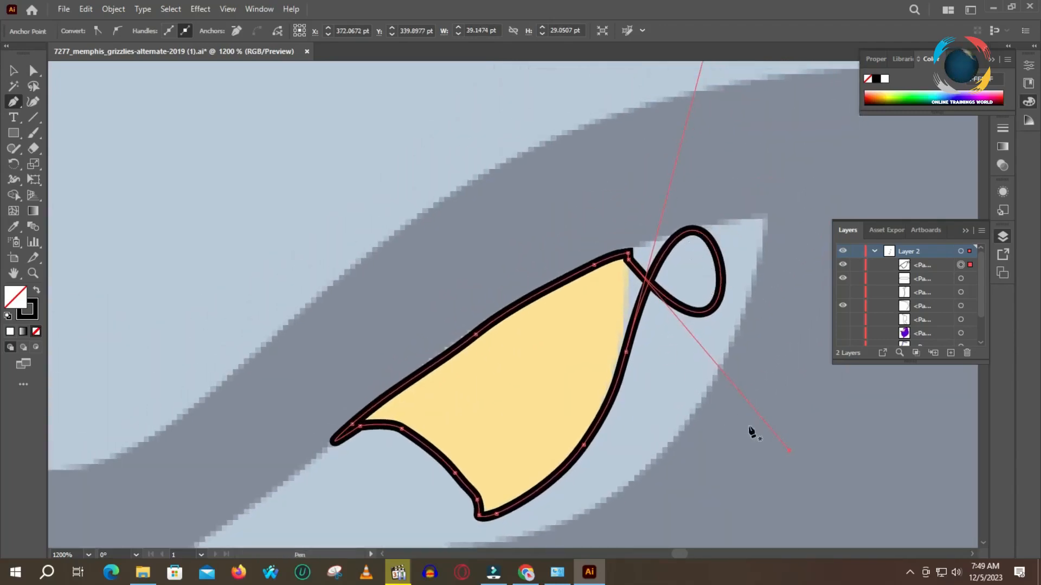
{"action": "left_click_drag", "start_coordinate": [791, 454], "coordinate": [744, 354]}
{"action": "left_click_drag", "start_coordinate": [719, 285], "coordinate": [719, 288]}
{"action": "key", "text": "ctrl+z"}
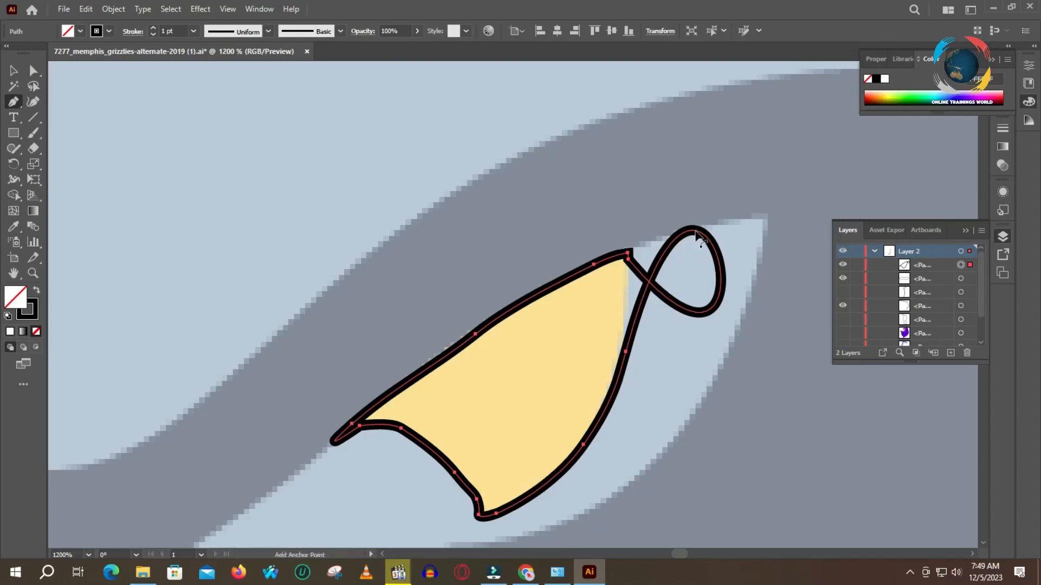
- Shorten the handles of the iris's upper outer segment so it runs straight from the top corner down along the yellow edge
{"action": "left_click_drag", "start_coordinate": [696, 235], "coordinate": [696, 307]}
{"action": "left_click_drag", "start_coordinate": [779, 442], "coordinate": [694, 133]}
{"action": "left_click_drag", "start_coordinate": [704, 211], "coordinate": [715, 355]}
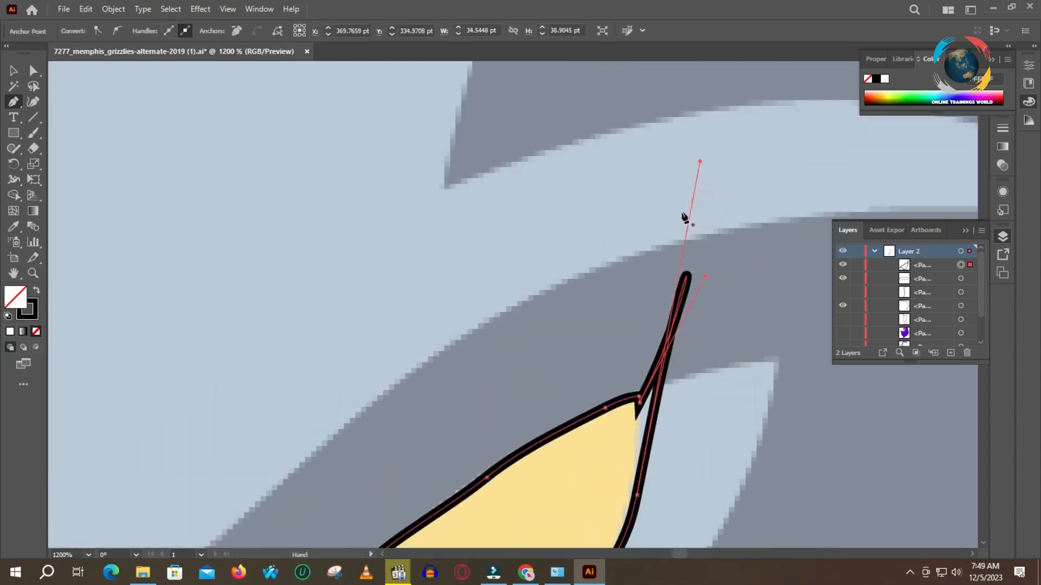
{"action": "left_click", "coordinate": [700, 162]}
{"action": "left_click_drag", "start_coordinate": [699, 161], "coordinate": [638, 495]}
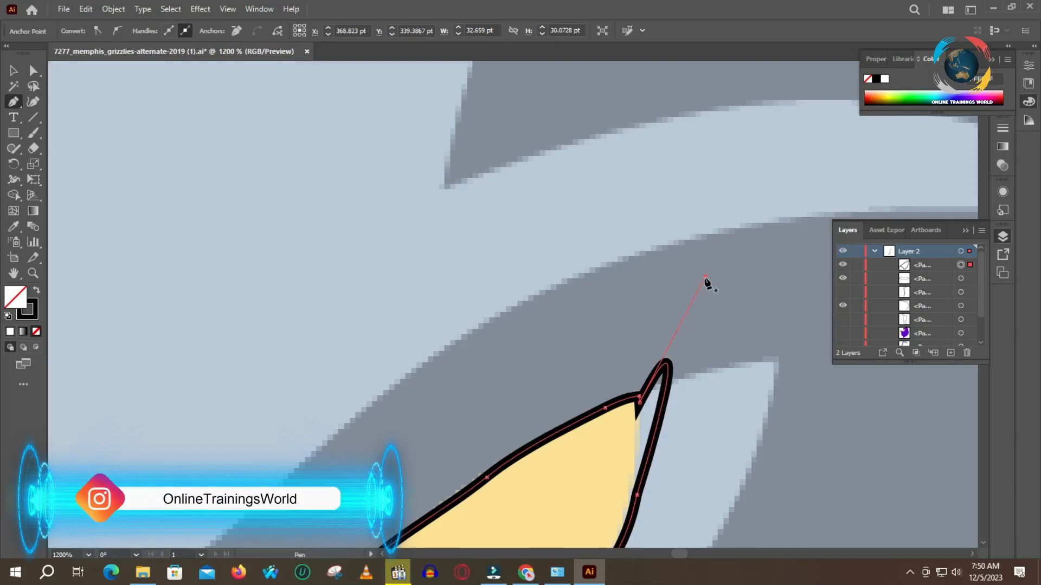
{"action": "left_click_drag", "start_coordinate": [704, 277], "coordinate": [638, 417]}
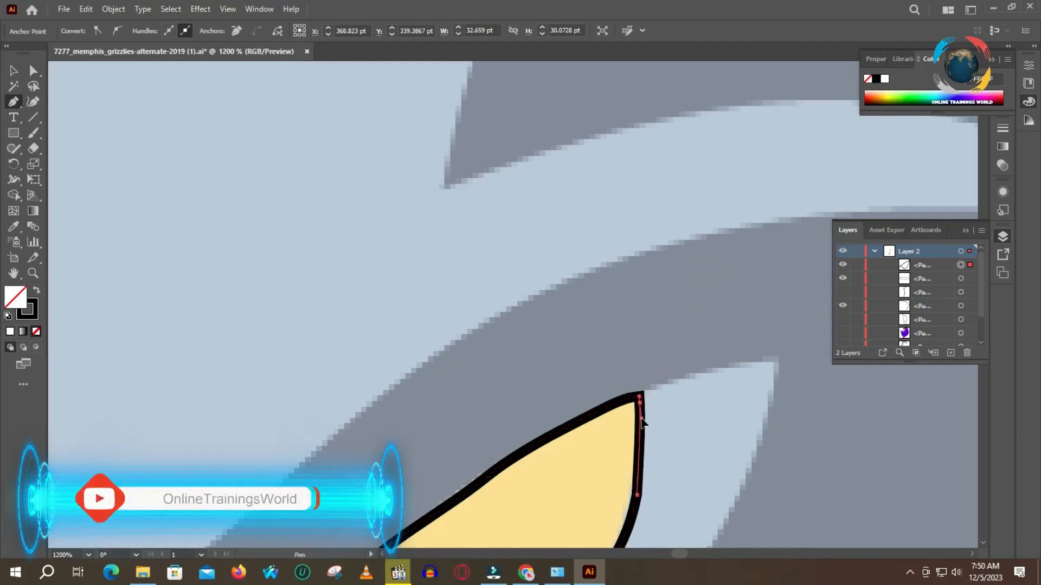
{"action": "left_click_drag", "start_coordinate": [677, 436], "coordinate": [685, 276]}
{"action": "left_click_drag", "start_coordinate": [687, 382], "coordinate": [700, 329]}
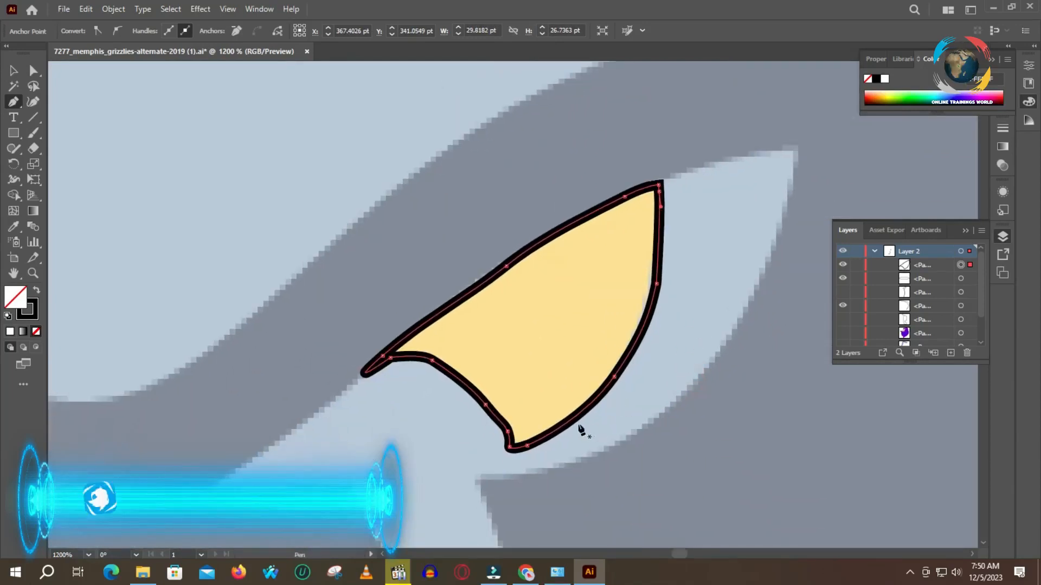
- Reshape the iris path's upper edge around its middle anchor to follow the yellow boundary
{"action": "key", "text": "alt"}
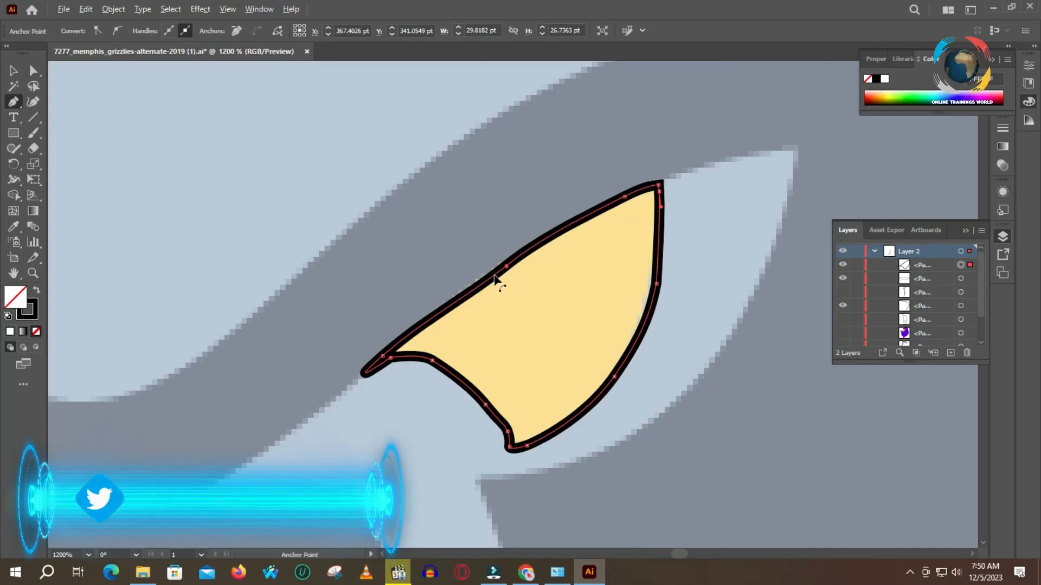
{"action": "left_click_drag", "start_coordinate": [493, 278], "coordinate": [499, 274]}
{"action": "left_click", "coordinate": [506, 266], "text": "ctrl"}
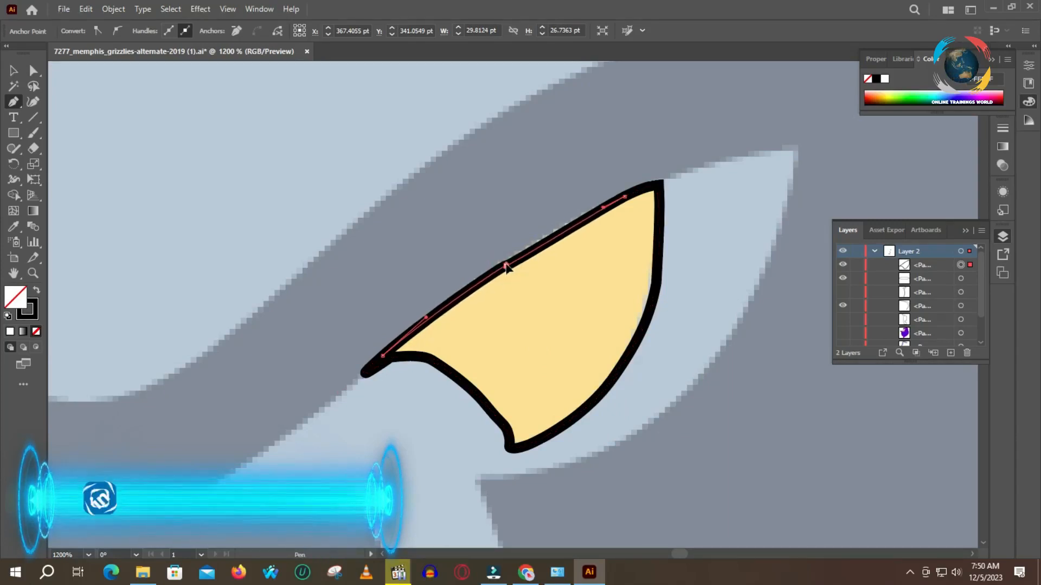
- Smooth the iris path's outer edge by shifting the anchor at the top corner slightly outward and adding an anchor along the lower curve
{"action": "left_click", "coordinate": [662, 296], "text": "ctrl"}
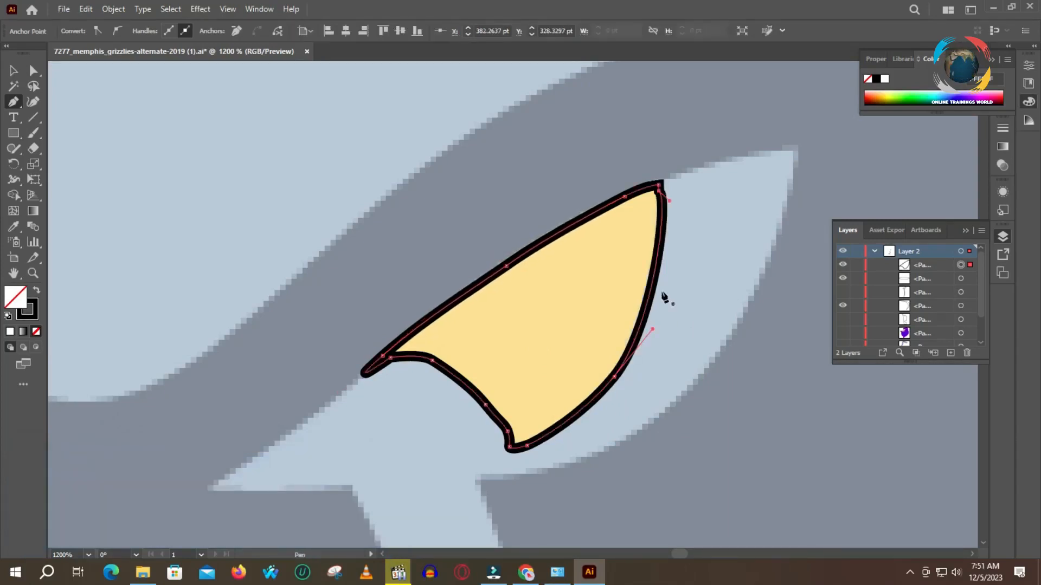
{"action": "left_click", "coordinate": [659, 191], "text": "ctrl"}
{"action": "left_click_drag", "start_coordinate": [660, 195], "coordinate": [663, 192]}
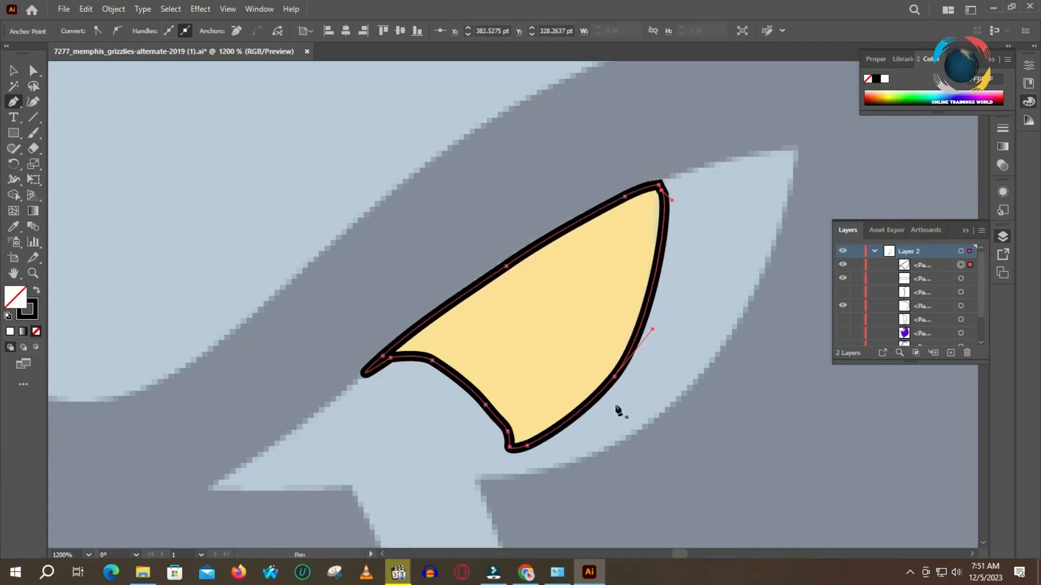
{"action": "left_click", "coordinate": [637, 334]}
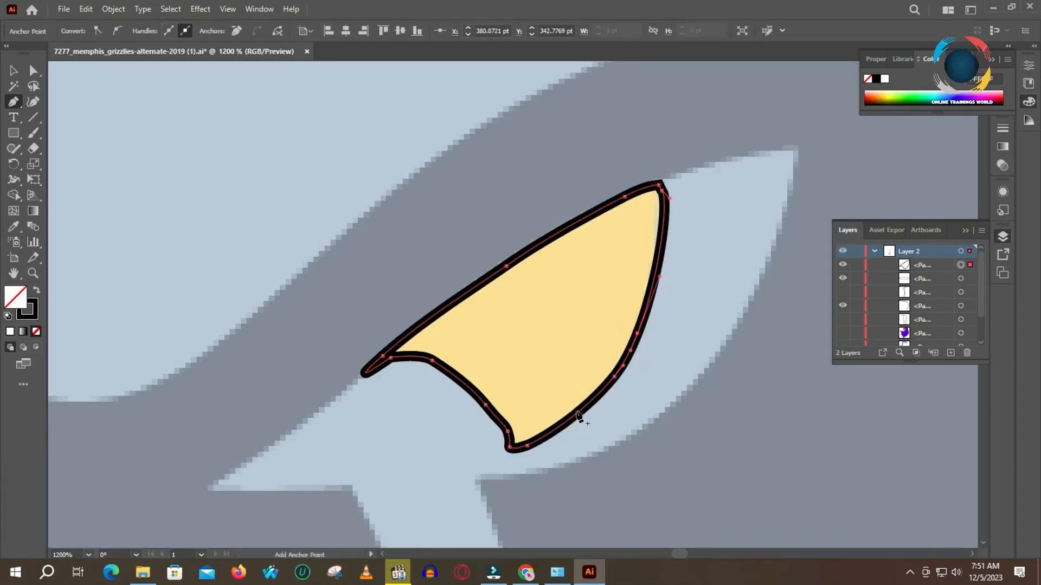
{"action": "scroll", "coordinate": [600, 332], "scroll_direction": "down", "scroll_amount": 3}
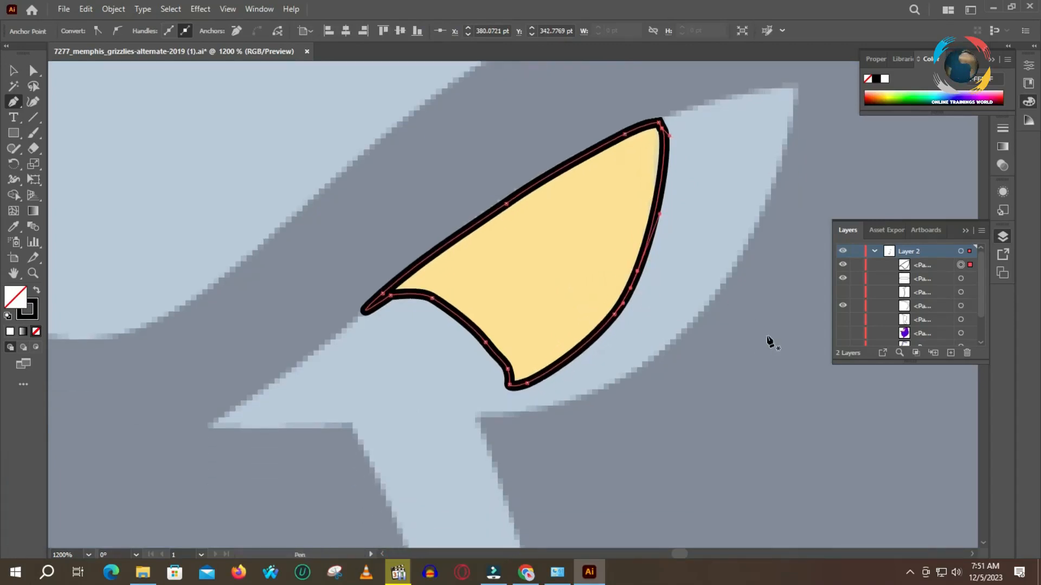
{"action": "left_click", "coordinate": [634, 279]}
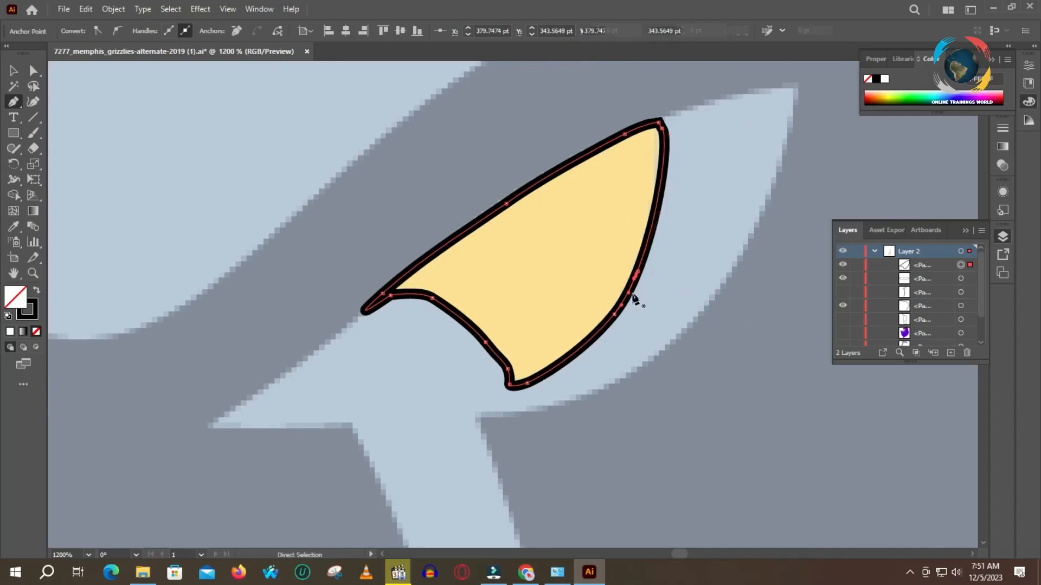
{"action": "key", "text": "ctrl+z"}
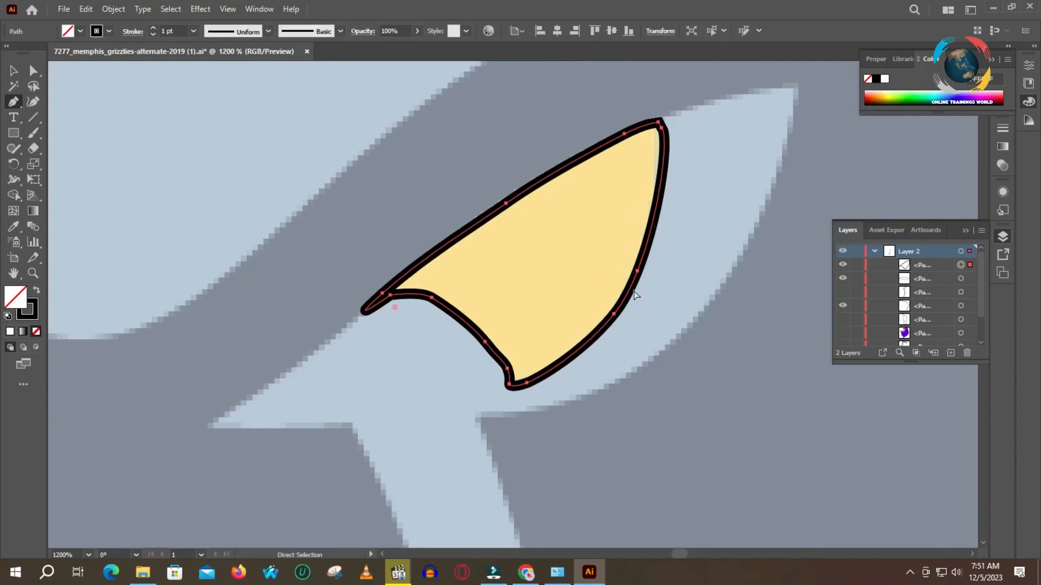
- Reflect a copy of the iris path across the vertical axis and place it over the left eye's yellow iris
{"action": "right_click", "coordinate": [608, 261]}
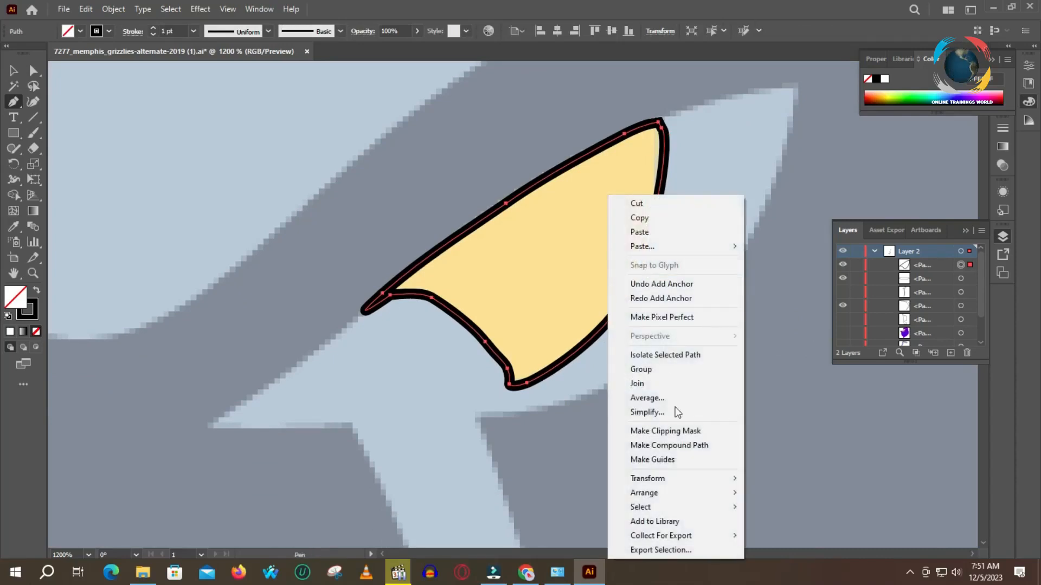
{"action": "mouse_move", "coordinate": [665, 474]}
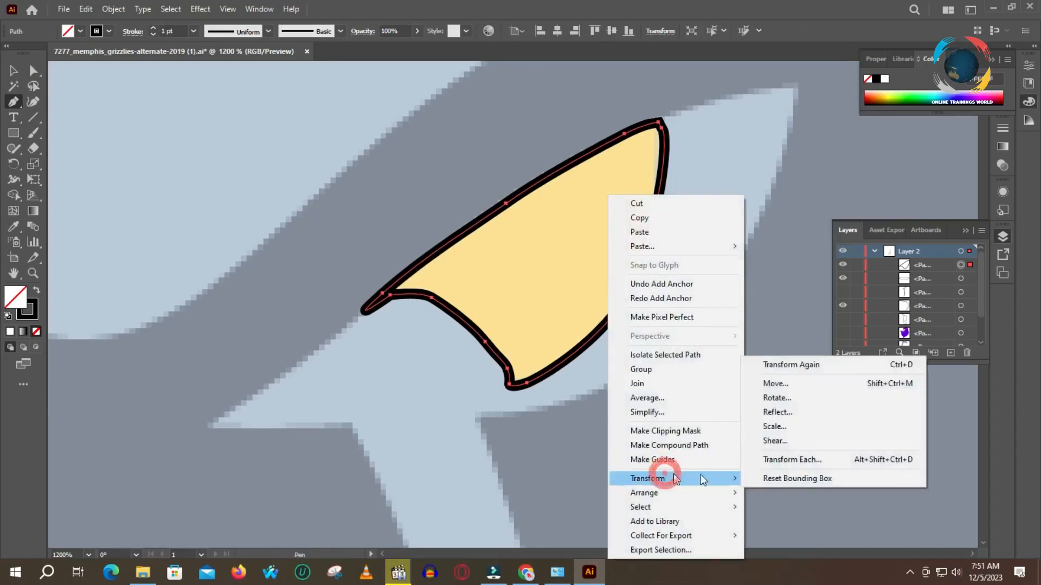
{"action": "left_click", "coordinate": [783, 411]}
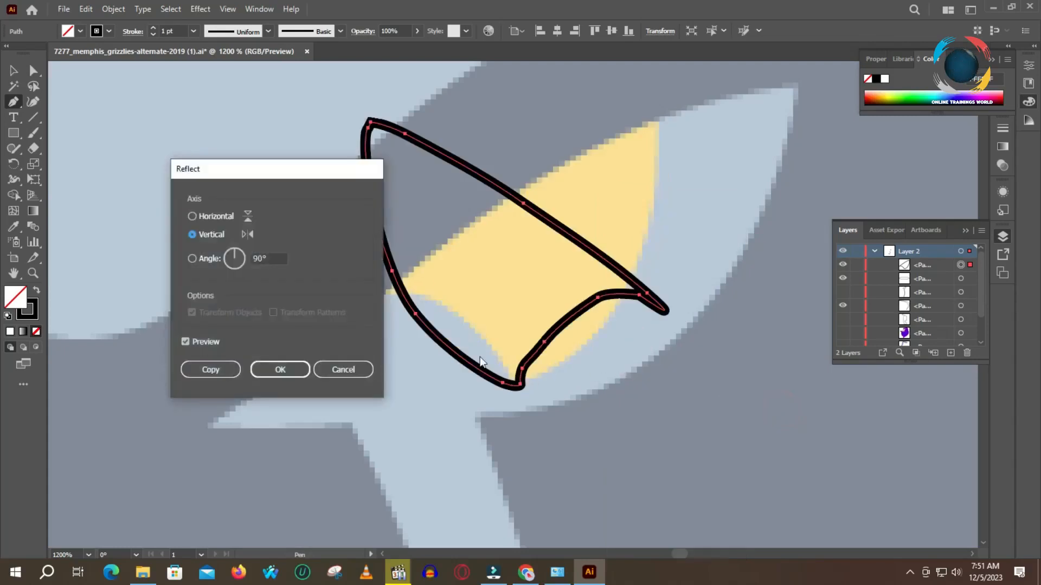
{"action": "left_click", "coordinate": [211, 369]}
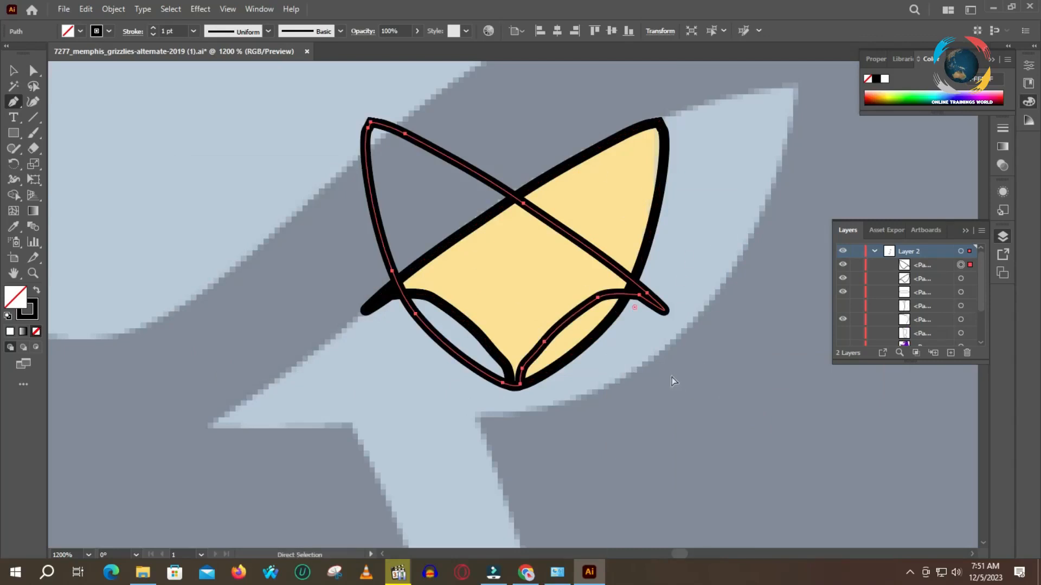
{"action": "scroll", "coordinate": [672, 377], "scroll_direction": "down", "scroll_amount": 4}
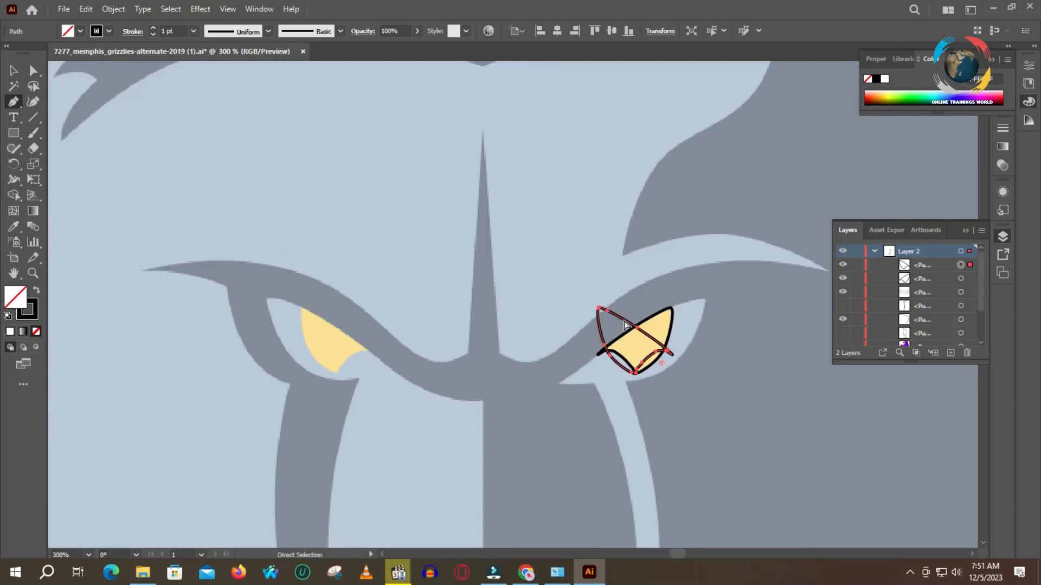
{"action": "left_click_drag", "start_coordinate": [583, 324], "coordinate": [327, 324]}
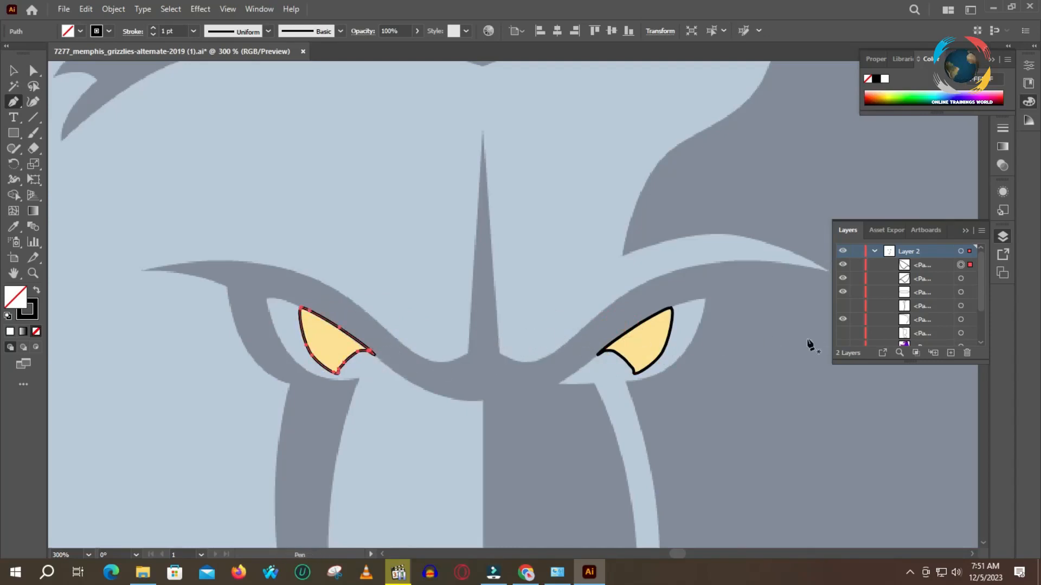
- Show the hidden right eye-and-stripe path and adjust the handle on its lower outer eye edge to follow the light shape
{"action": "left_click", "coordinate": [844, 305]}
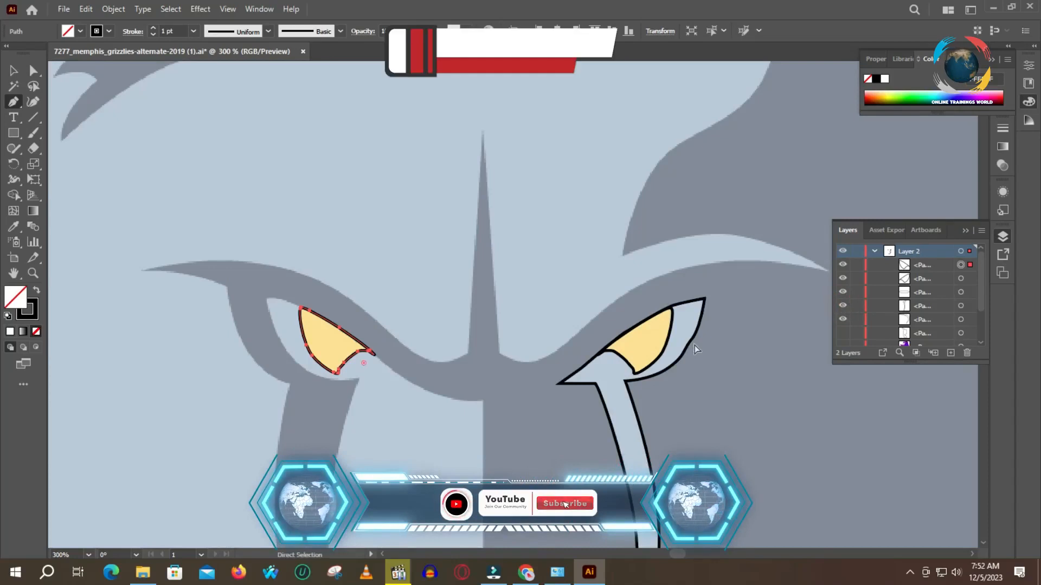
{"action": "scroll", "coordinate": [687, 353], "scroll_direction": "up", "scroll_amount": 5}
{"action": "key", "text": "a"}
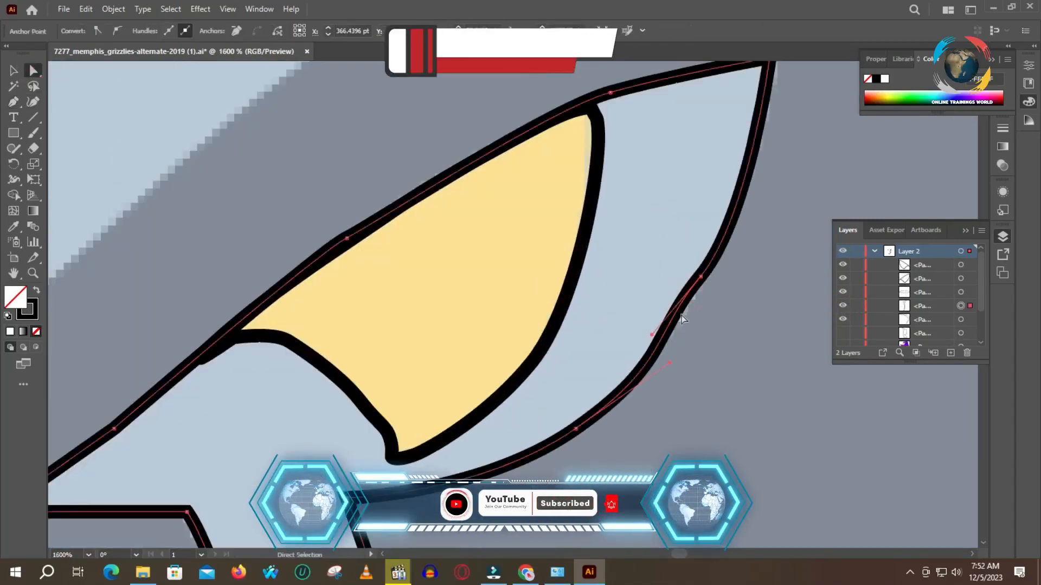
{"action": "left_click", "coordinate": [652, 335]}
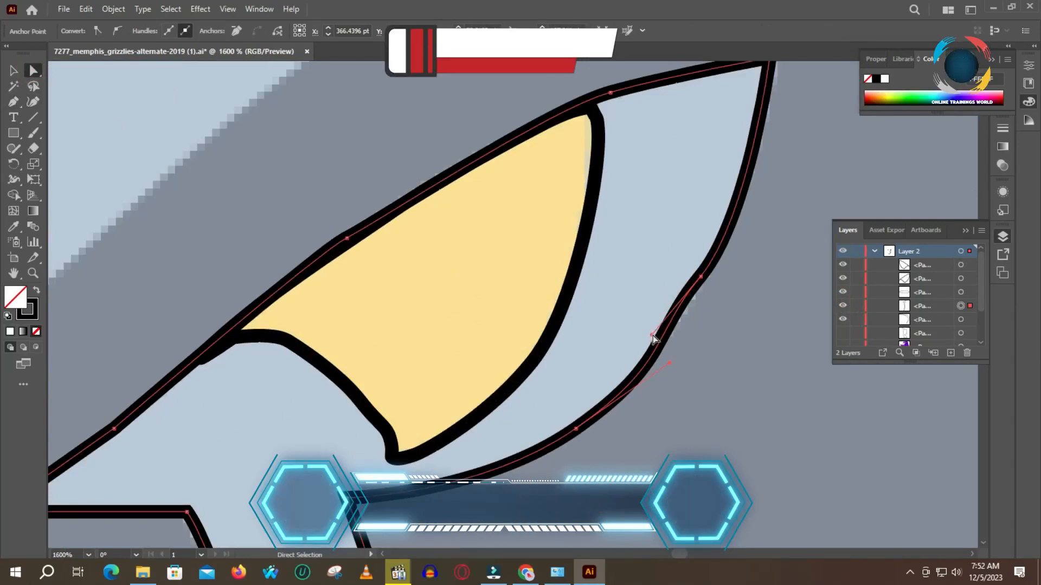
{"action": "left_click_drag", "start_coordinate": [652, 335], "coordinate": [670, 337]}
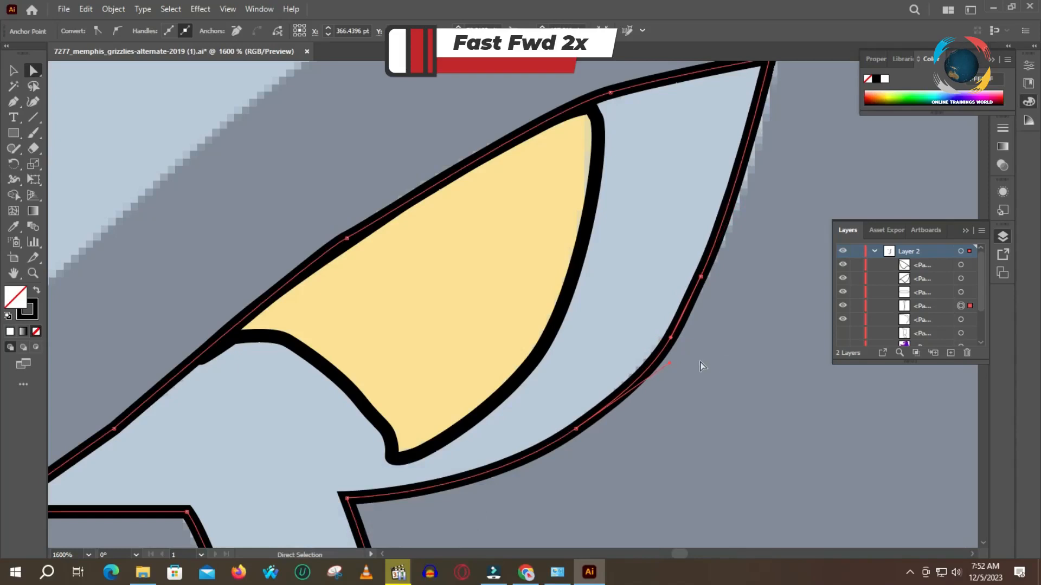
- Adjust the handle on the outer edge of the long stripe beside the nose to follow the light shape
{"action": "scroll", "coordinate": [700, 357], "scroll_direction": "down", "scroll_amount": 3}
{"action": "left_click_drag", "start_coordinate": [685, 405], "coordinate": [696, 203]}
{"action": "left_click_drag", "start_coordinate": [685, 399], "coordinate": [743, 179]}
{"action": "left_click_drag", "start_coordinate": [632, 393], "coordinate": [660, 274]}
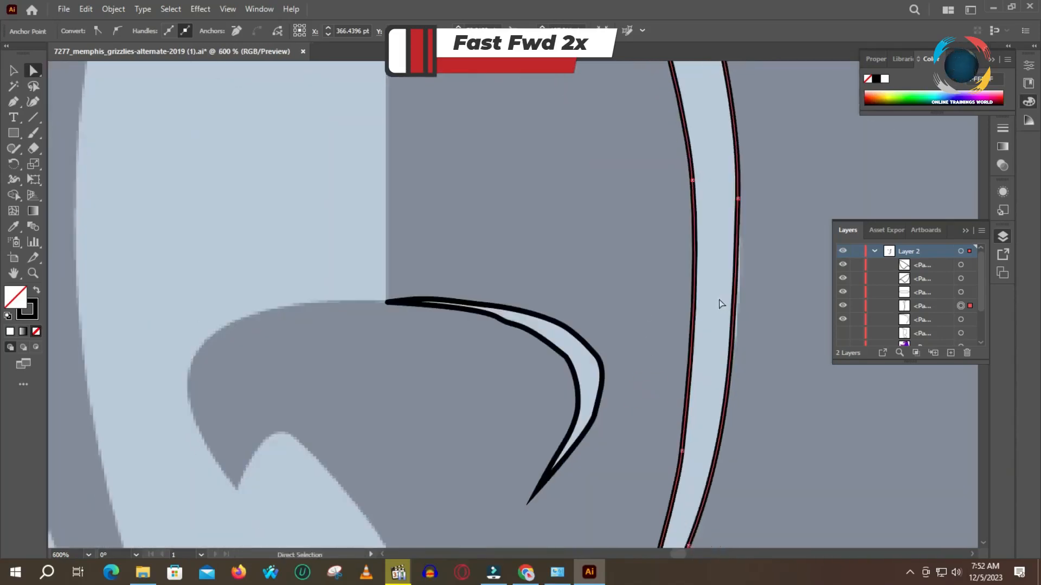
{"action": "left_click", "coordinate": [737, 198]}
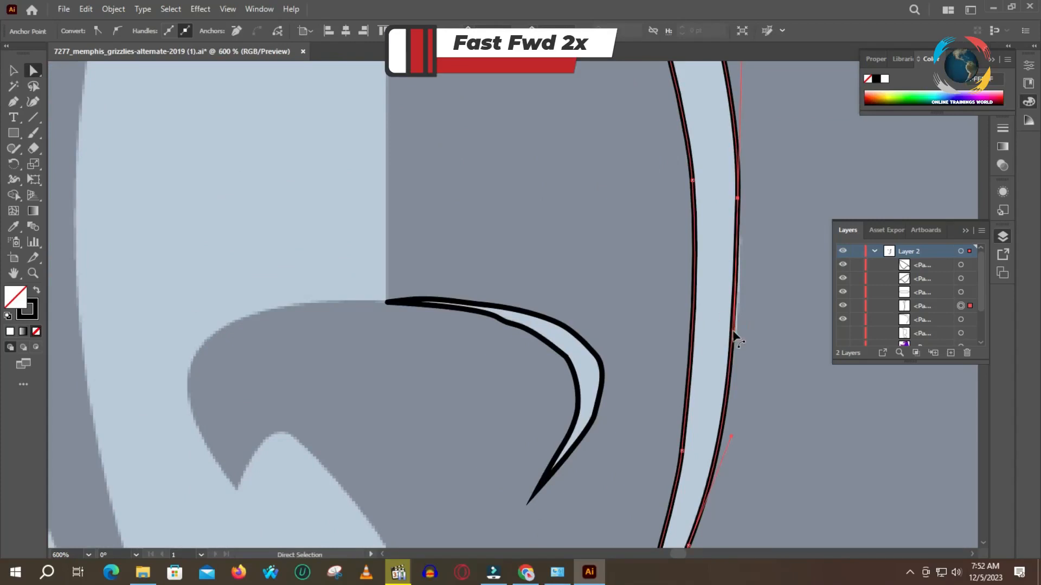
{"action": "left_click_drag", "start_coordinate": [734, 335], "coordinate": [736, 337]}
- Smooth the inner edge of the nose's crescent highlight path by adjusting the handles between its upper side and bend
{"action": "scroll", "coordinate": [659, 430], "scroll_direction": "down", "scroll_amount": 3}
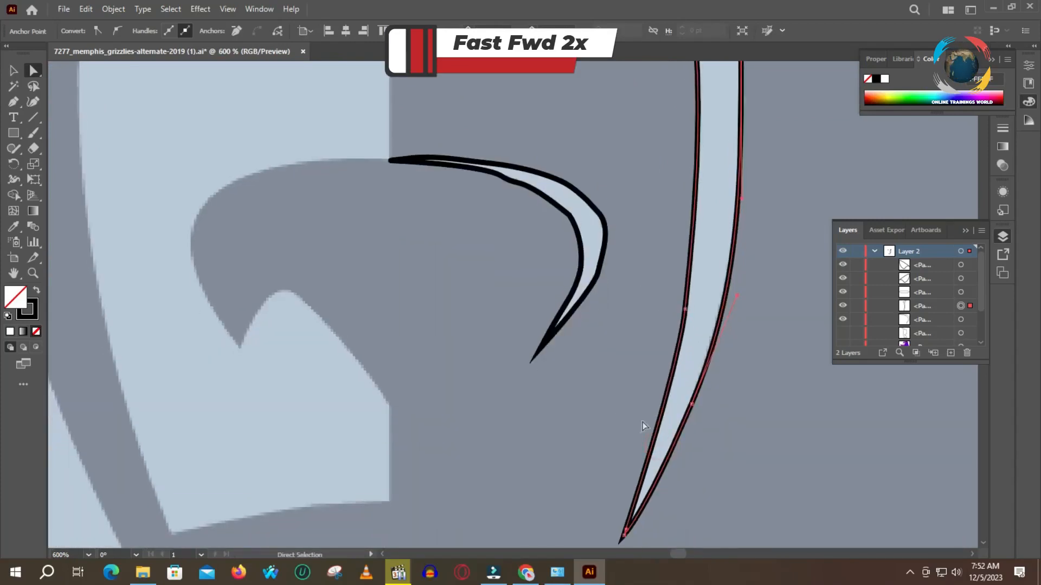
{"action": "left_click", "coordinate": [582, 235]}
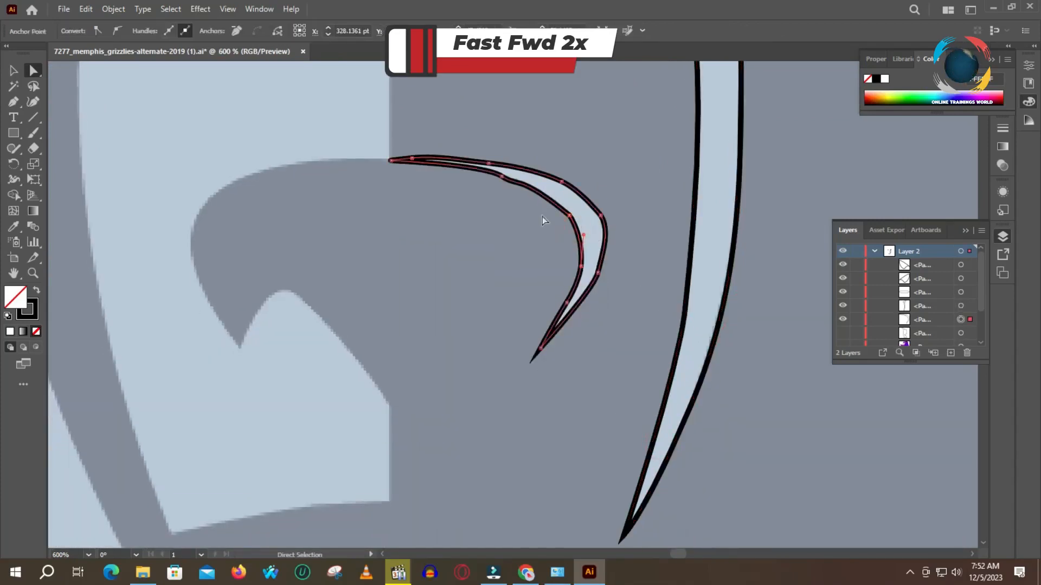
{"action": "left_click", "coordinate": [507, 181]}
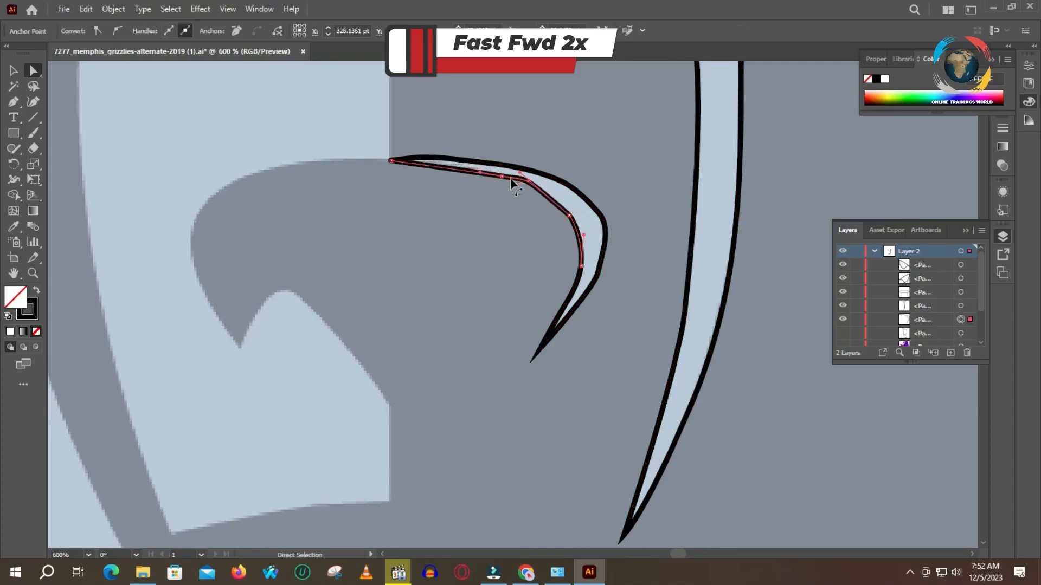
{"action": "left_click", "coordinate": [525, 180]}
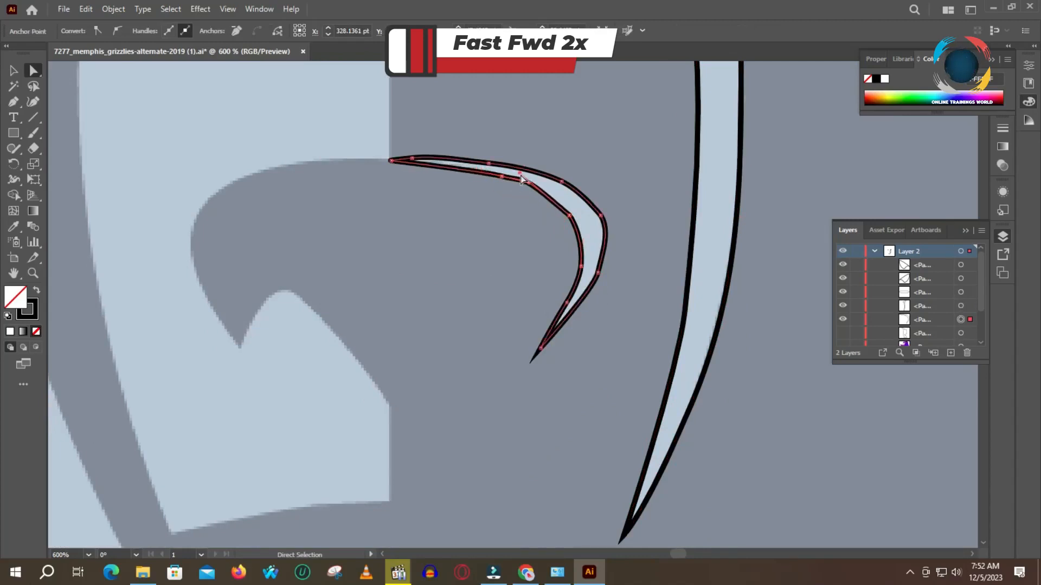
{"action": "left_click_drag", "start_coordinate": [520, 175], "coordinate": [520, 181]}
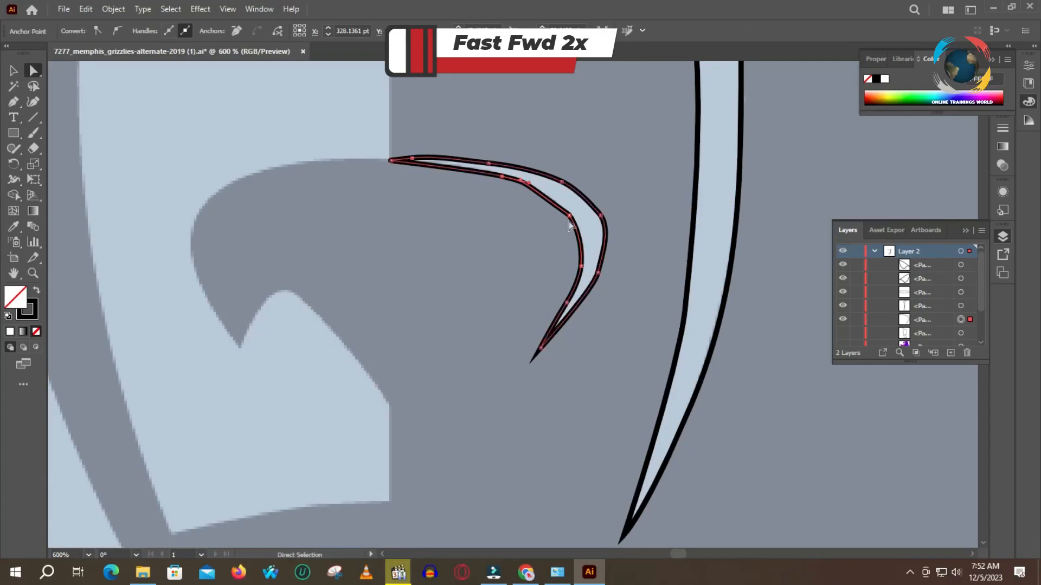
{"action": "left_click", "coordinate": [552, 207]}
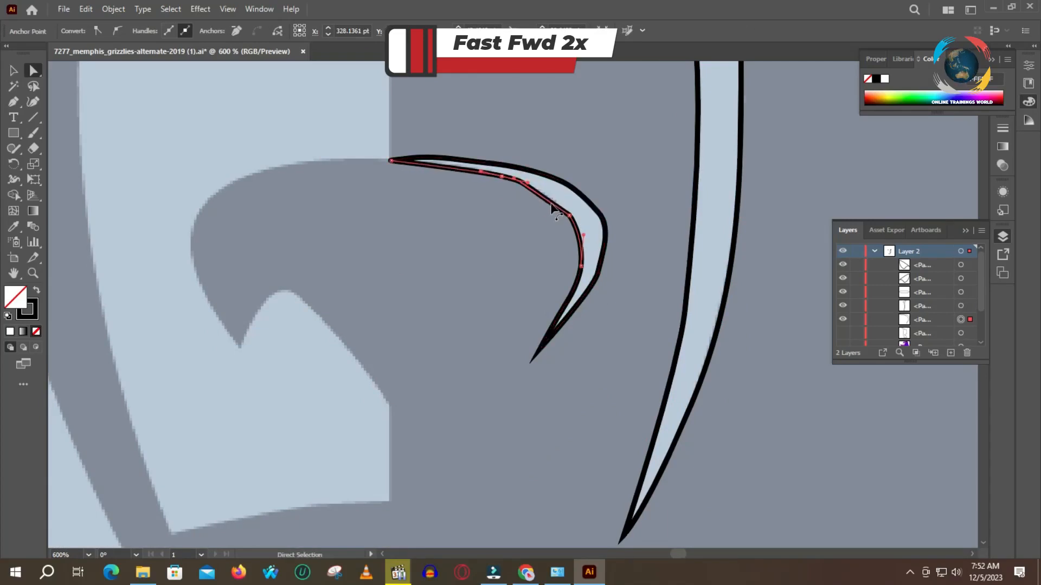
{"action": "left_click", "coordinate": [553, 207]}
{"action": "left_click_drag", "start_coordinate": [514, 188], "coordinate": [542, 194]}
- Refine the crescent highlight's outer edge by adjusting the handles below its bend and along its upper side
{"action": "left_click", "coordinate": [593, 272]}
{"action": "left_click", "coordinate": [598, 274]}
{"action": "left_click_drag", "start_coordinate": [593, 290], "coordinate": [589, 293]}
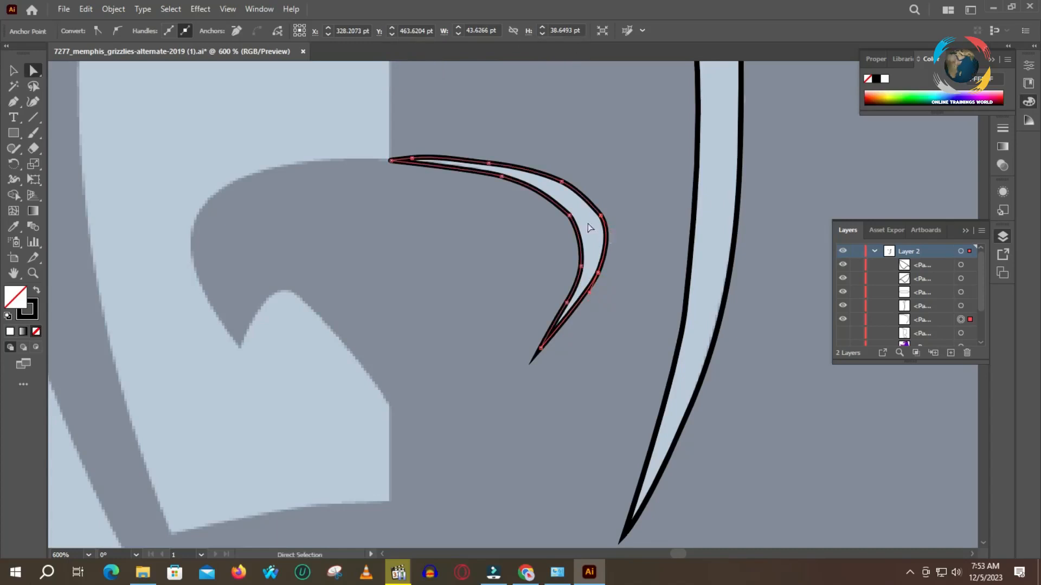
{"action": "left_click", "coordinate": [412, 158]}
{"action": "left_click_drag", "start_coordinate": [437, 158], "coordinate": [462, 163]}
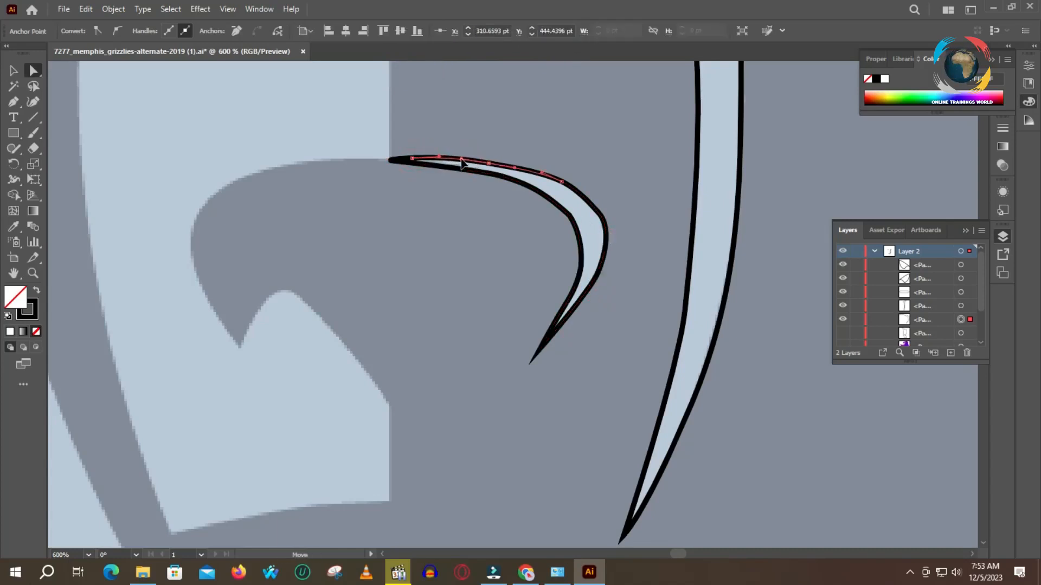
{"action": "left_click", "coordinate": [459, 229]}
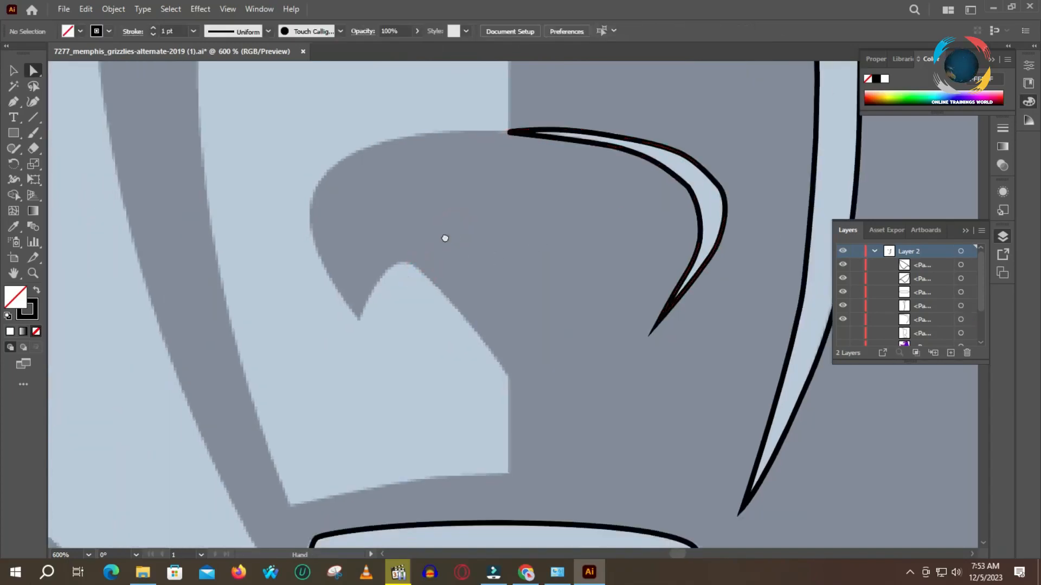
{"action": "left_click_drag", "start_coordinate": [438, 237], "coordinate": [515, 227]}
{"action": "left_click", "coordinate": [766, 180]}
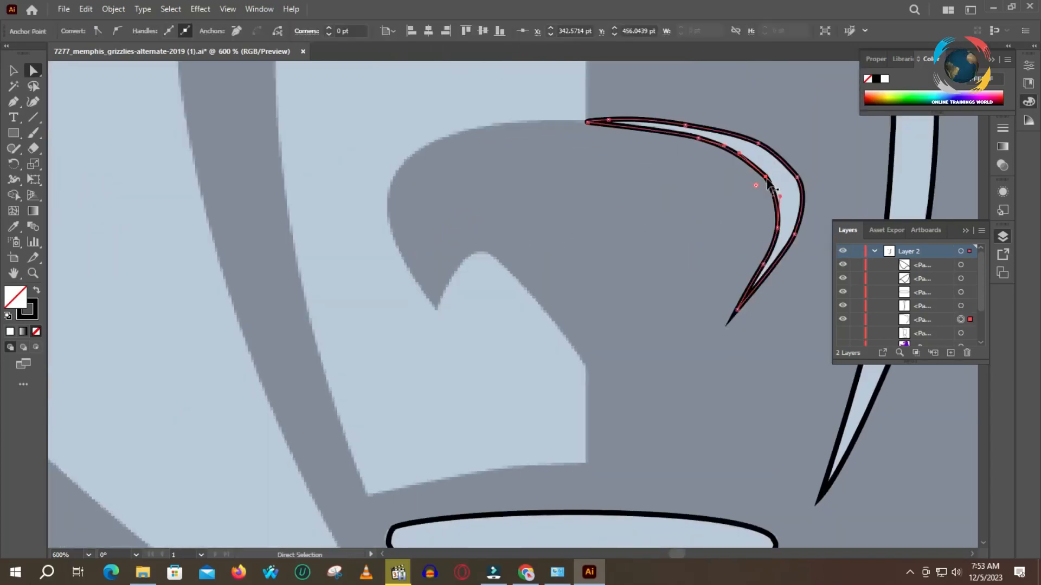
{"action": "key", "text": "ctrl"}
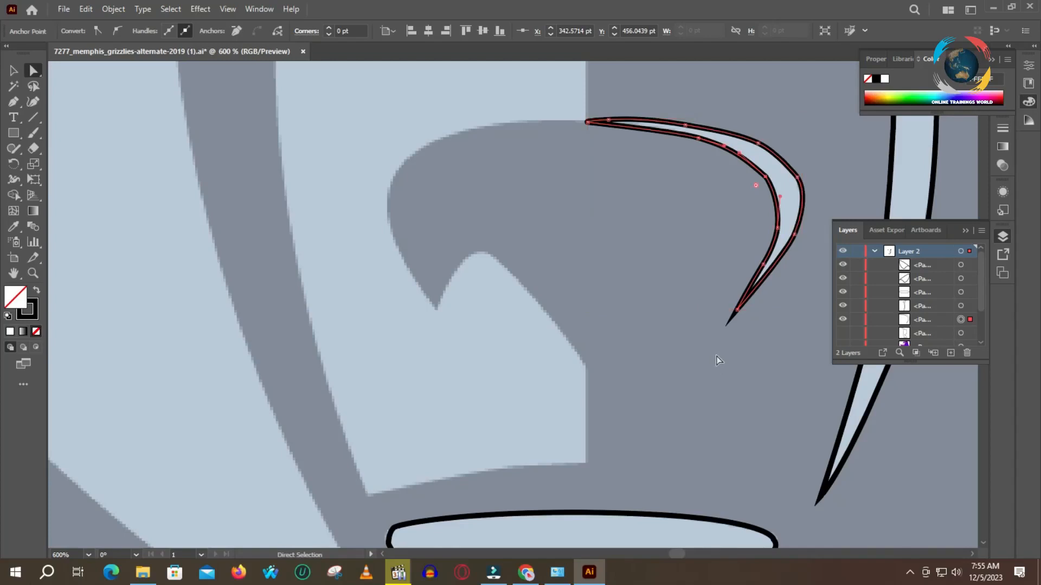
{"action": "key", "text": "ctrl"}
- Make the remaining hidden Layer 2 paths visible: the left face outline and the purple, blue and teal head shapes
{"action": "key", "text": "ctrl+1"}
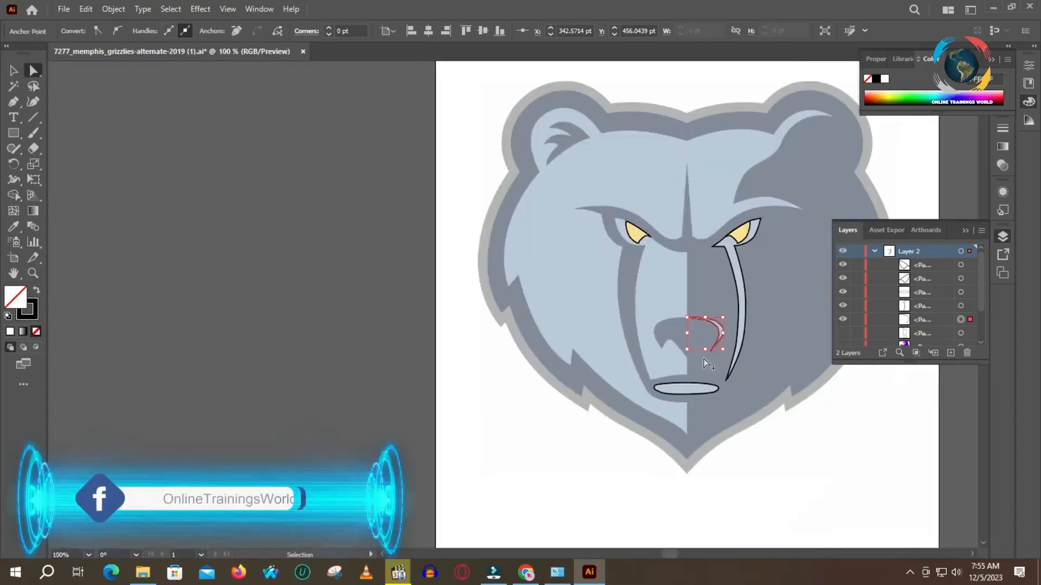
{"action": "left_click", "coordinate": [843, 333]}
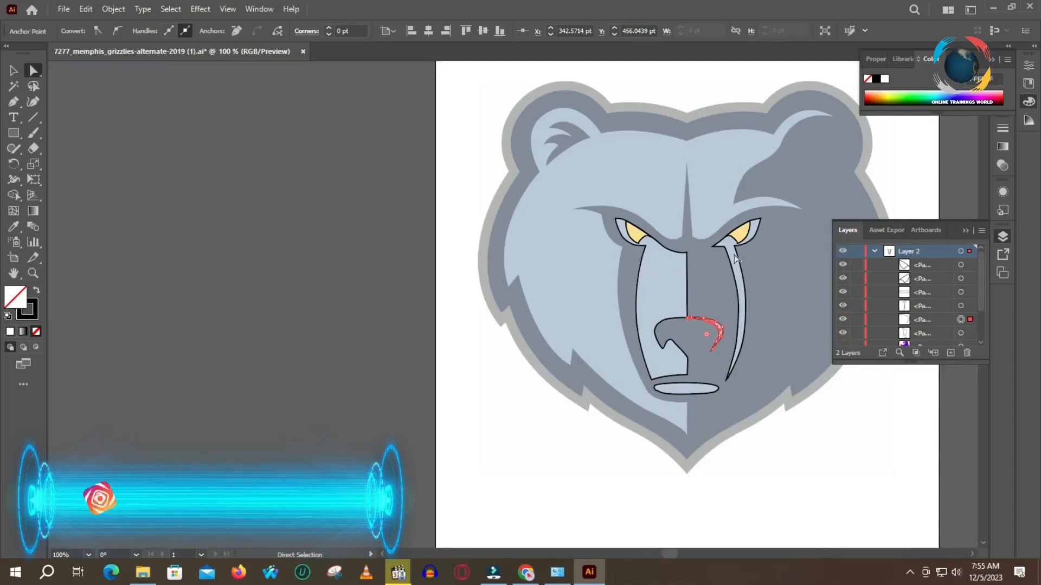
{"action": "scroll", "coordinate": [854, 324], "scroll_direction": "down", "scroll_amount": 3}
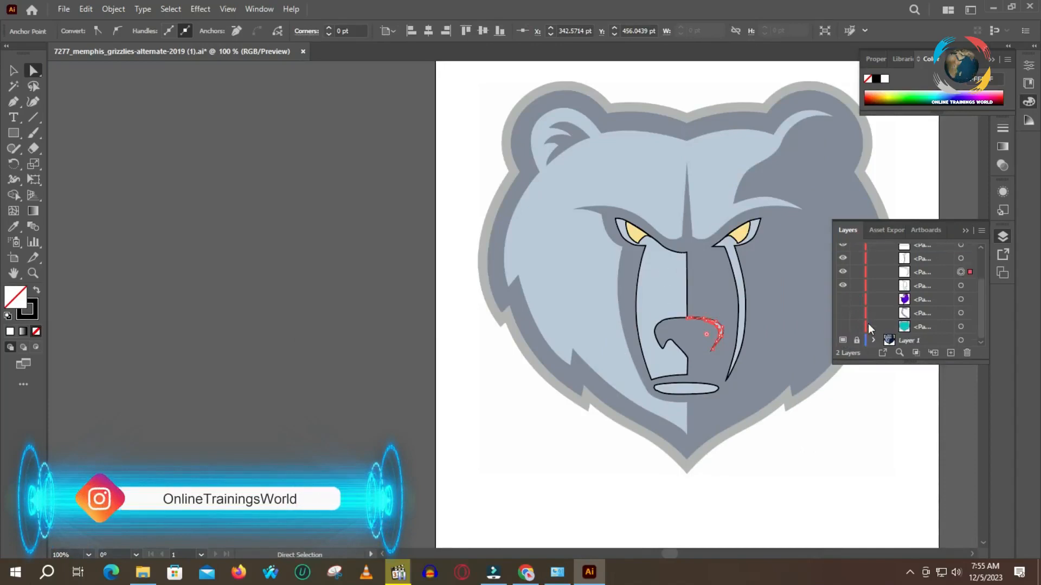
{"action": "left_click", "coordinate": [842, 299]}
{"action": "left_click", "coordinate": [843, 313]}
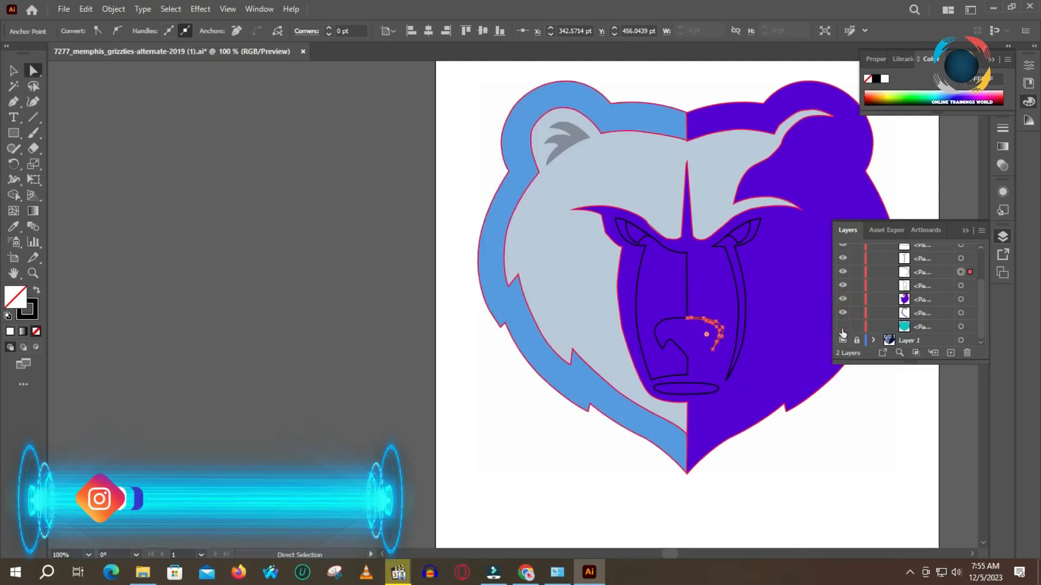
{"action": "left_click", "coordinate": [842, 326]}
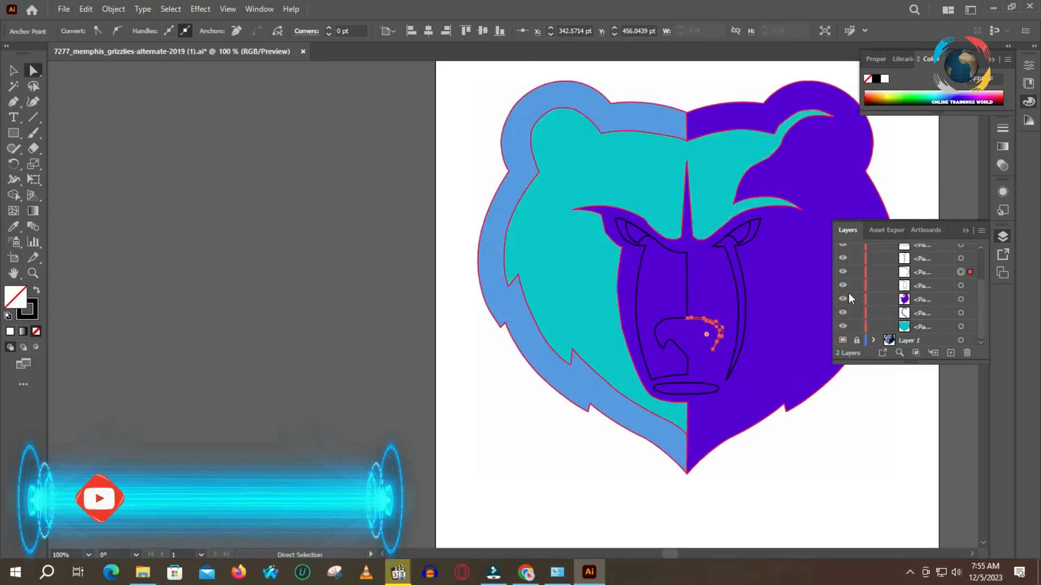
- Duplicate the Layer 1 template layer and hide all of Layer 2
{"action": "left_click", "coordinate": [736, 370]}
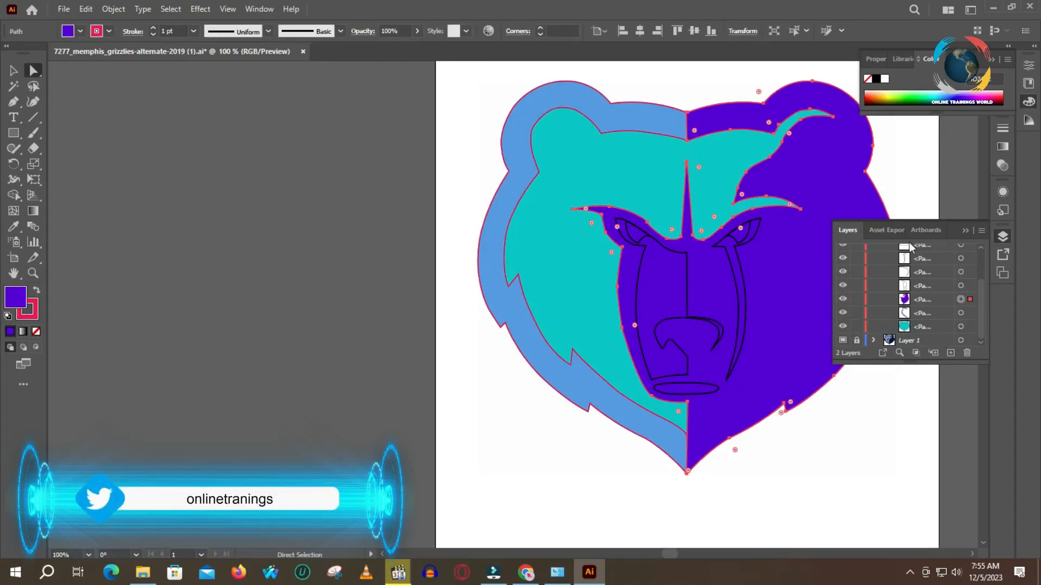
{"action": "left_click", "coordinate": [901, 342]}
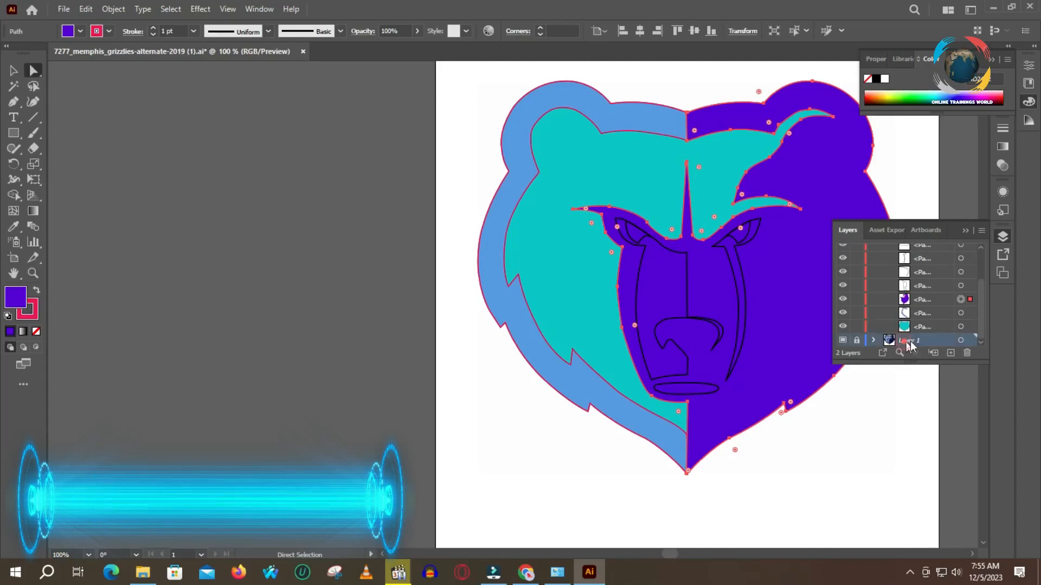
{"action": "left_click", "coordinate": [950, 353]}
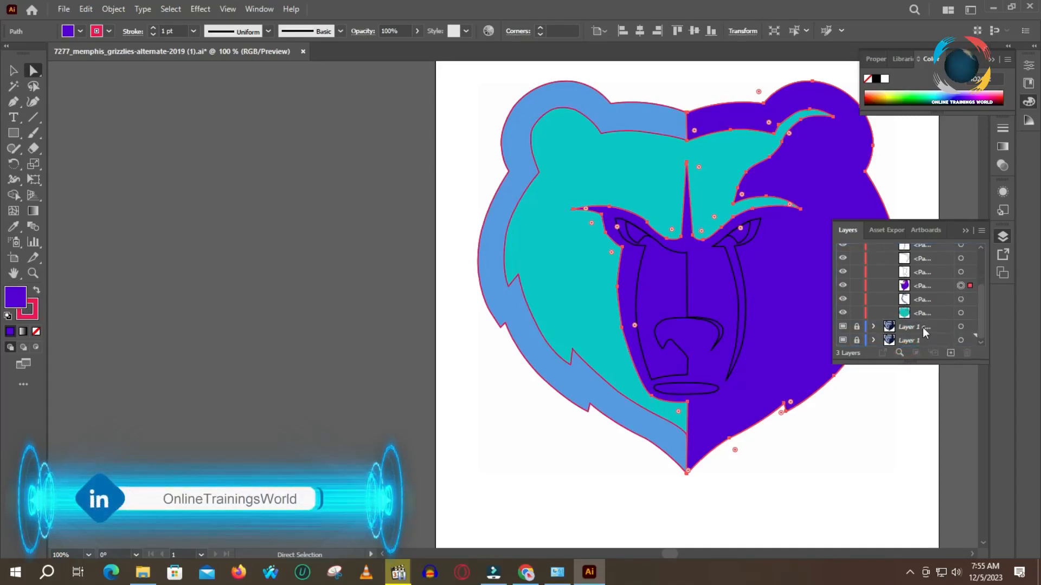
{"action": "scroll", "coordinate": [842, 265], "scroll_direction": "up", "scroll_amount": 5}
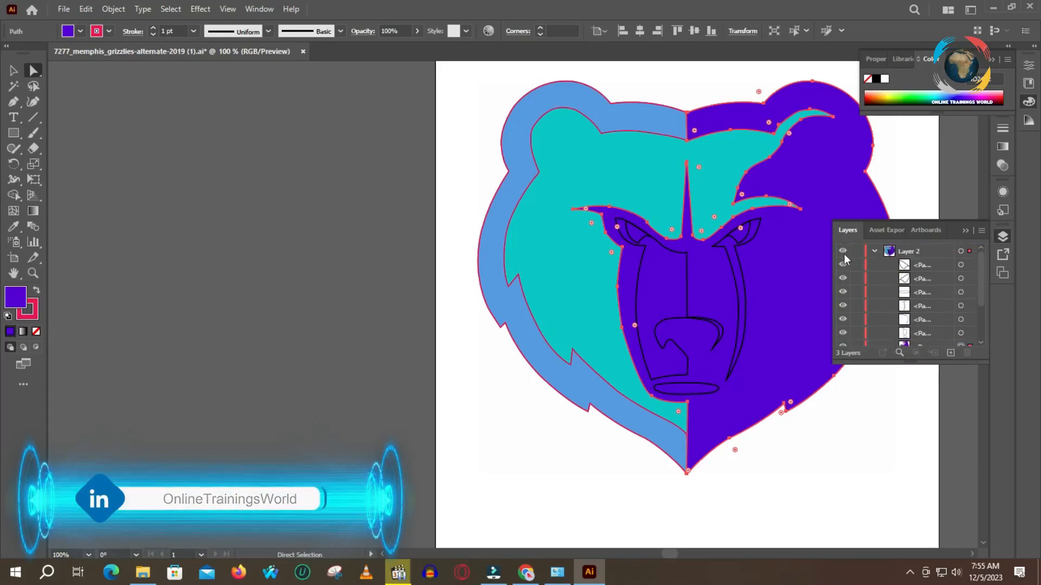
{"action": "left_click", "coordinate": [842, 252]}
- Turn off the Template setting for the original Layer 1 and select its bear image
{"action": "scroll", "coordinate": [866, 300], "scroll_direction": "down", "scroll_amount": 3}
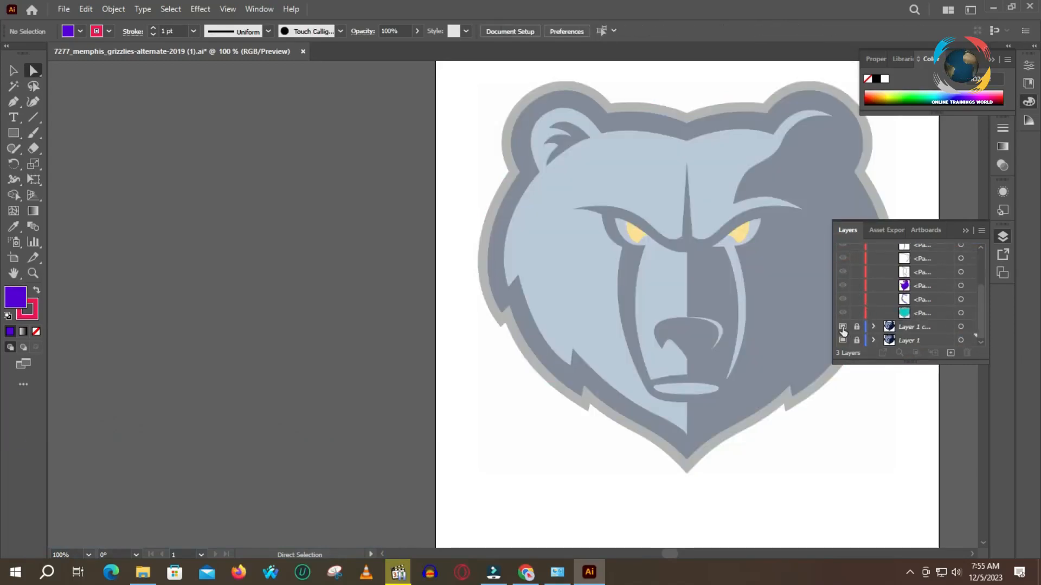
{"action": "left_click", "coordinate": [906, 340]}
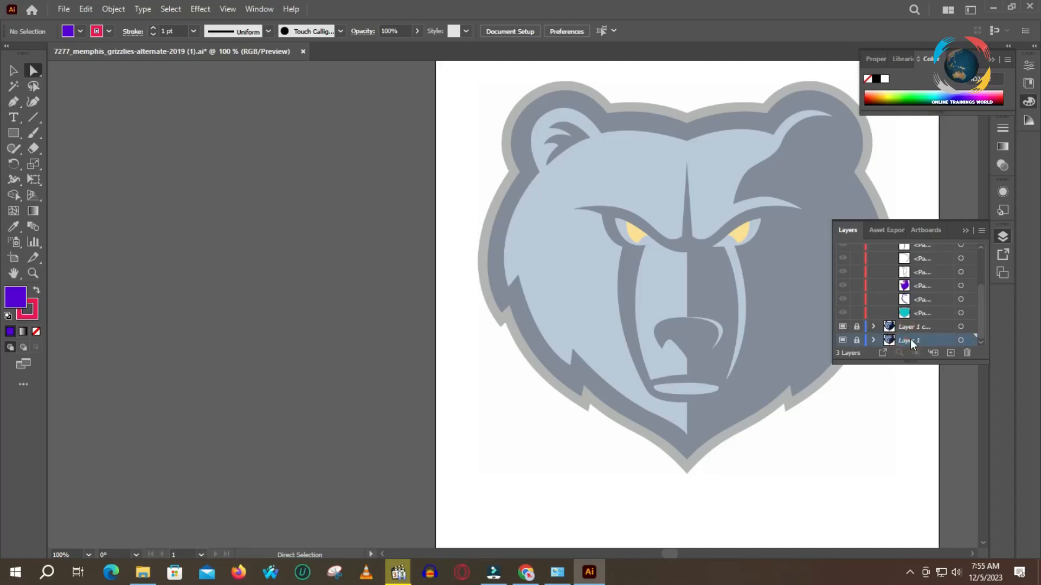
{"action": "right_click", "coordinate": [909, 339]}
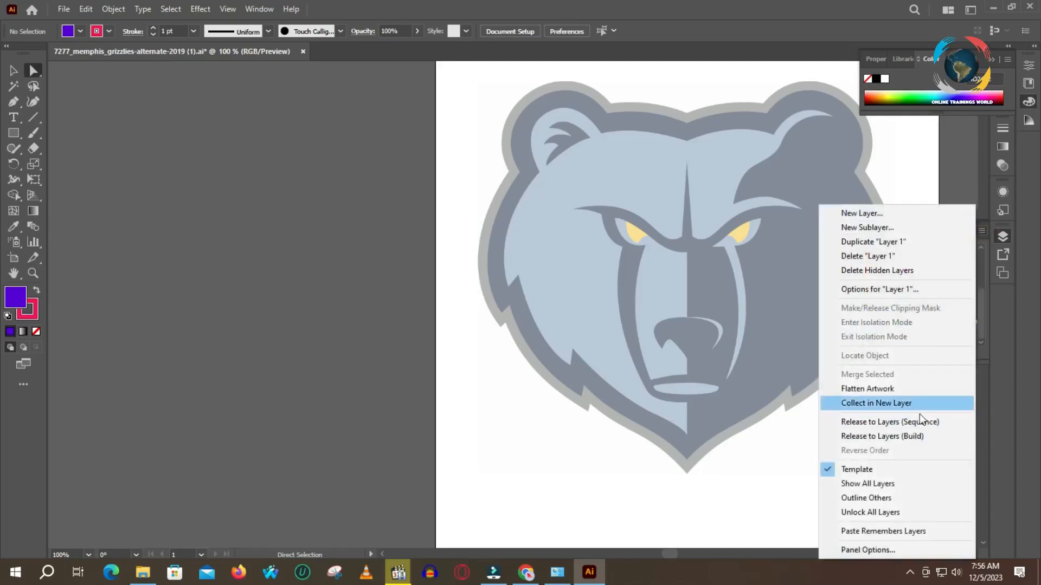
{"action": "left_click", "coordinate": [853, 471]}
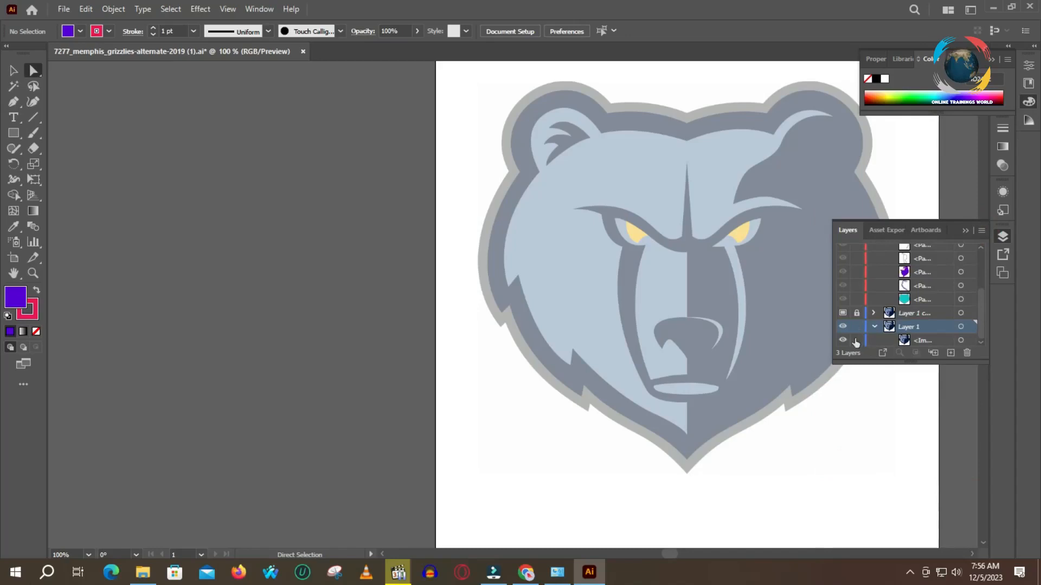
{"action": "left_click", "coordinate": [742, 417]}
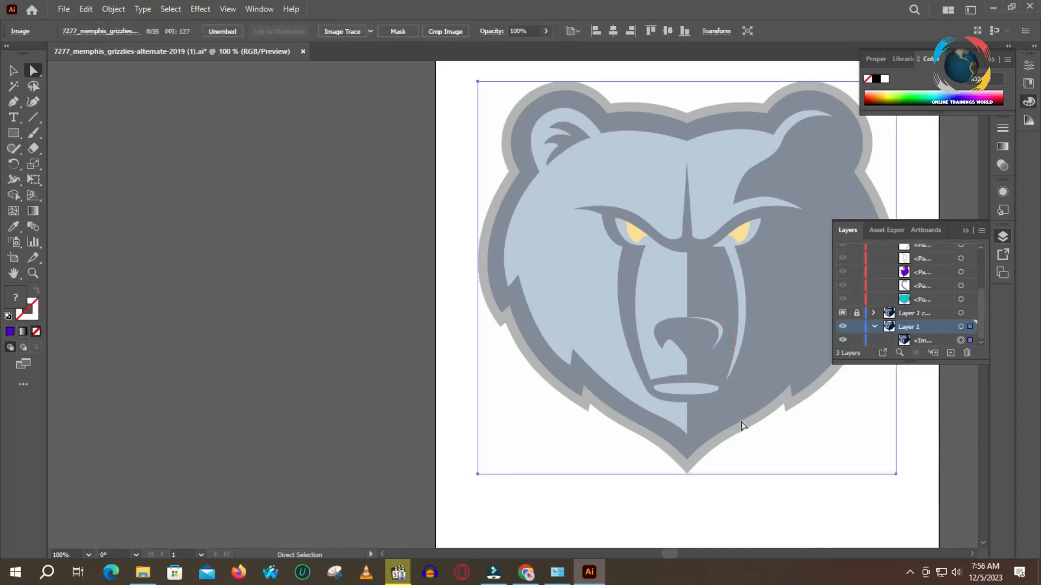
- Examine the gray outer border closely around the jagged fur notch on the bear's lower right jaw
{"action": "key", "text": "z"}
{"action": "left_click", "coordinate": [733, 443]}
{"action": "left_click", "coordinate": [732, 436]}
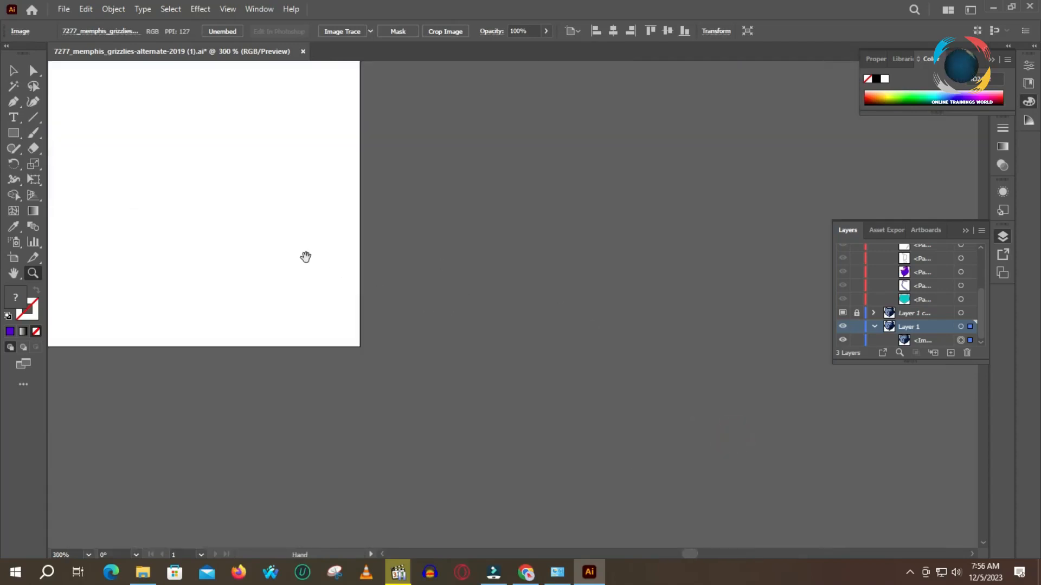
{"action": "left_click_drag", "start_coordinate": [291, 247], "coordinate": [634, 425]}
{"action": "left_click_drag", "start_coordinate": [333, 261], "coordinate": [484, 495]}
{"action": "left_click_drag", "start_coordinate": [444, 229], "coordinate": [515, 335]}
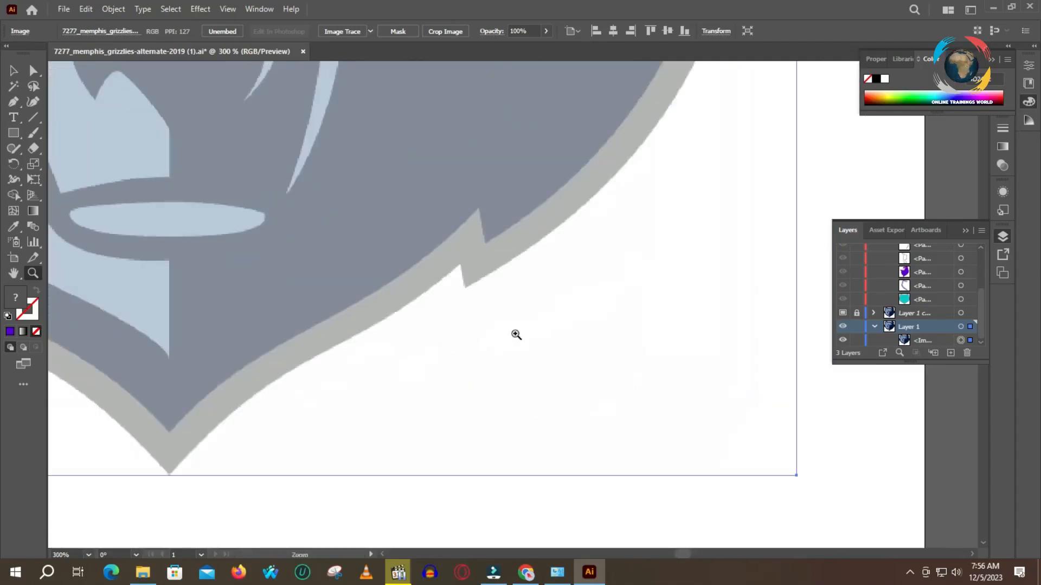
{"action": "left_click", "coordinate": [503, 270]}
{"action": "left_click", "coordinate": [514, 293]}
{"action": "left_click", "coordinate": [516, 319]}
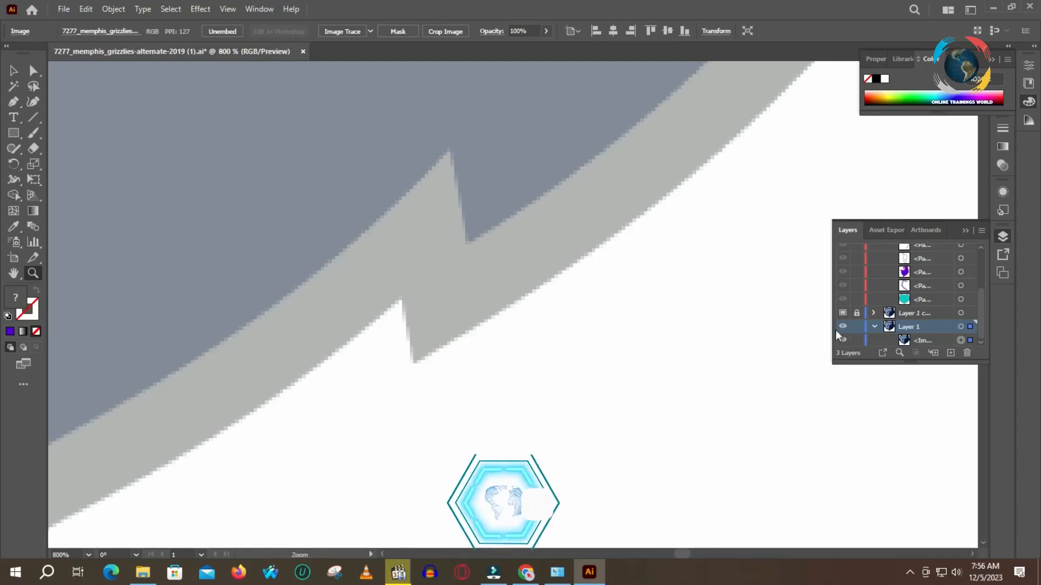
{"action": "scroll", "coordinate": [837, 330], "scroll_direction": "up", "scroll_amount": 3}
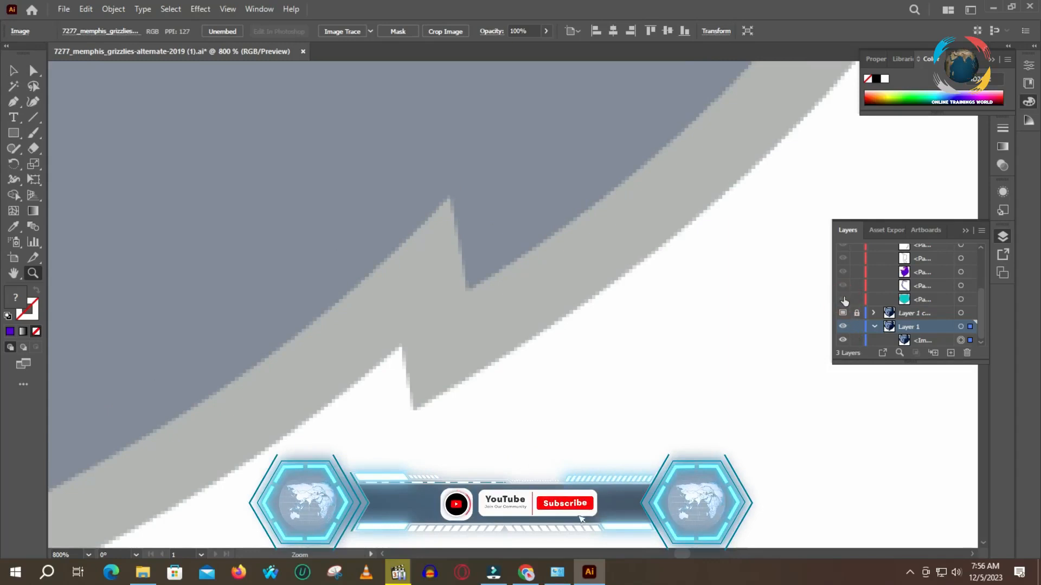
- Make the whole of Layer 2 visible again, showing the traced bear shapes over the original image
{"action": "scroll", "coordinate": [851, 320], "scroll_direction": "up", "scroll_amount": 3}
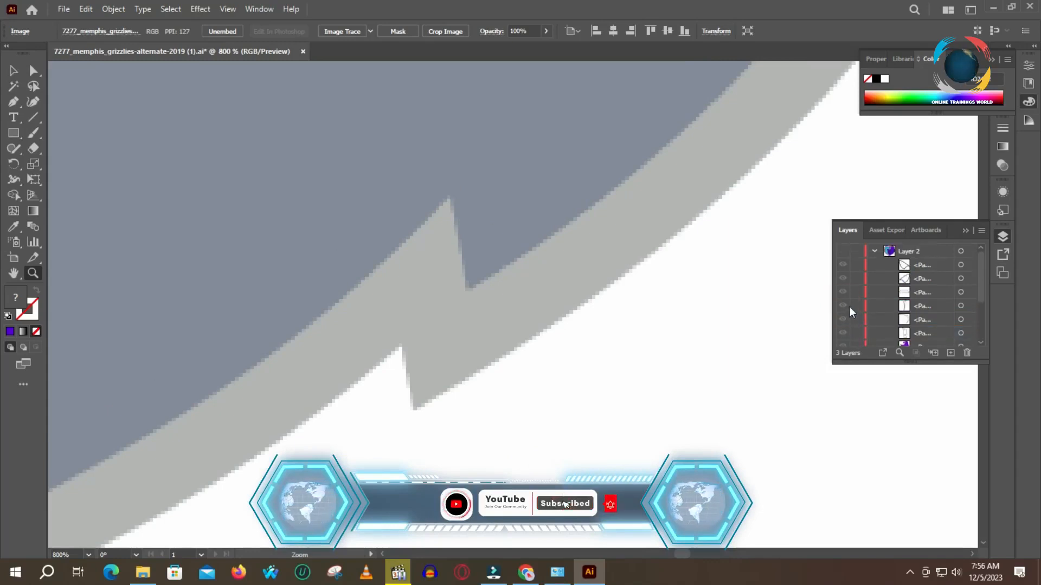
{"action": "left_click", "coordinate": [842, 251]}
{"action": "key", "text": "ctrl"}
{"action": "scroll", "coordinate": [656, 323], "scroll_direction": "down", "scroll_amount": 10}
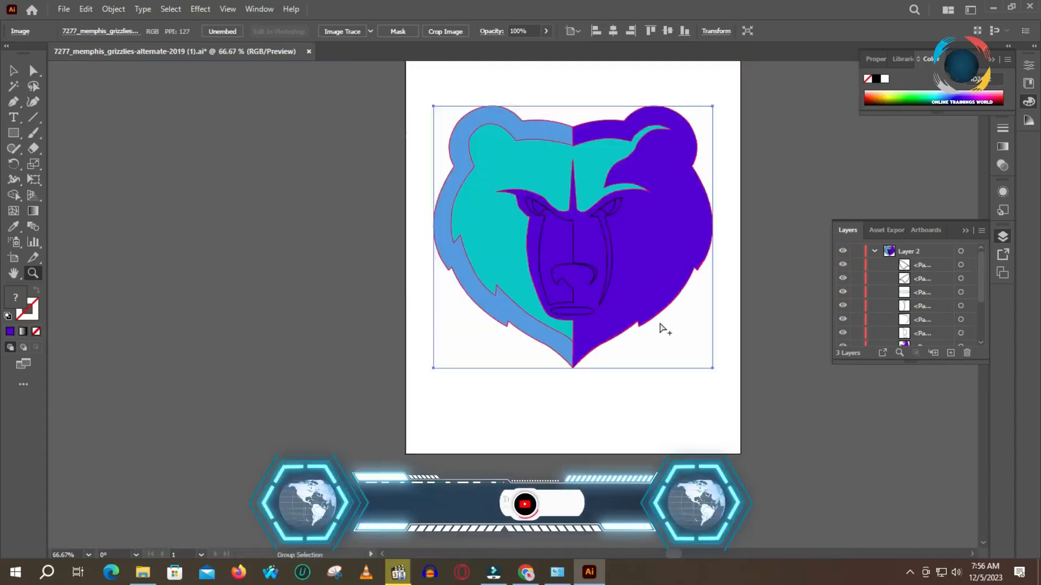
{"action": "scroll", "coordinate": [660, 326], "scroll_direction": "up", "scroll_amount": 4}
{"action": "scroll", "coordinate": [660, 325], "scroll_direction": "up", "scroll_amount": 1}
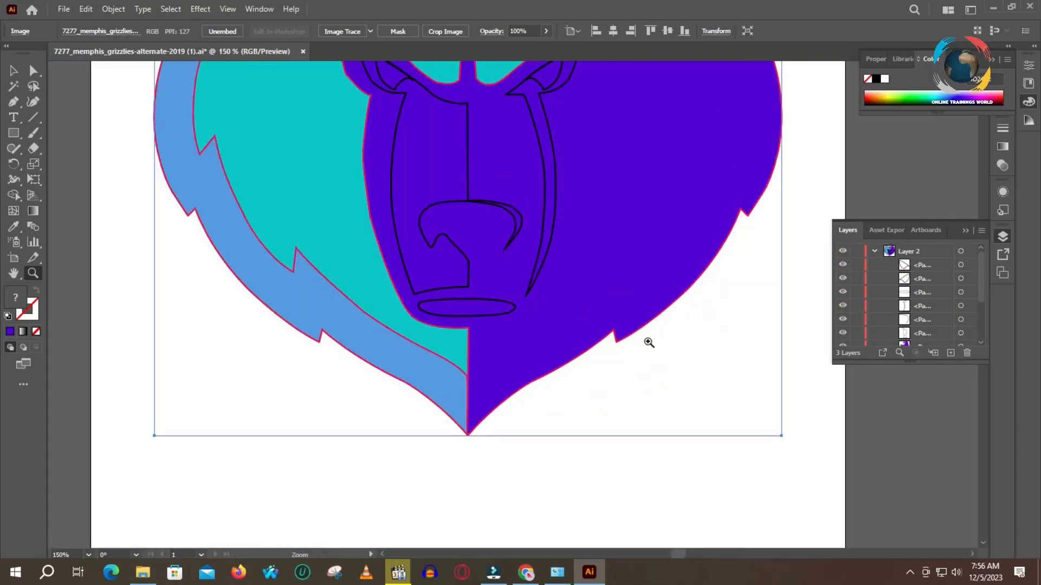
- Lock the original Layer 1 containing the bear image
{"action": "scroll", "coordinate": [854, 338], "scroll_direction": "down", "scroll_amount": 5}
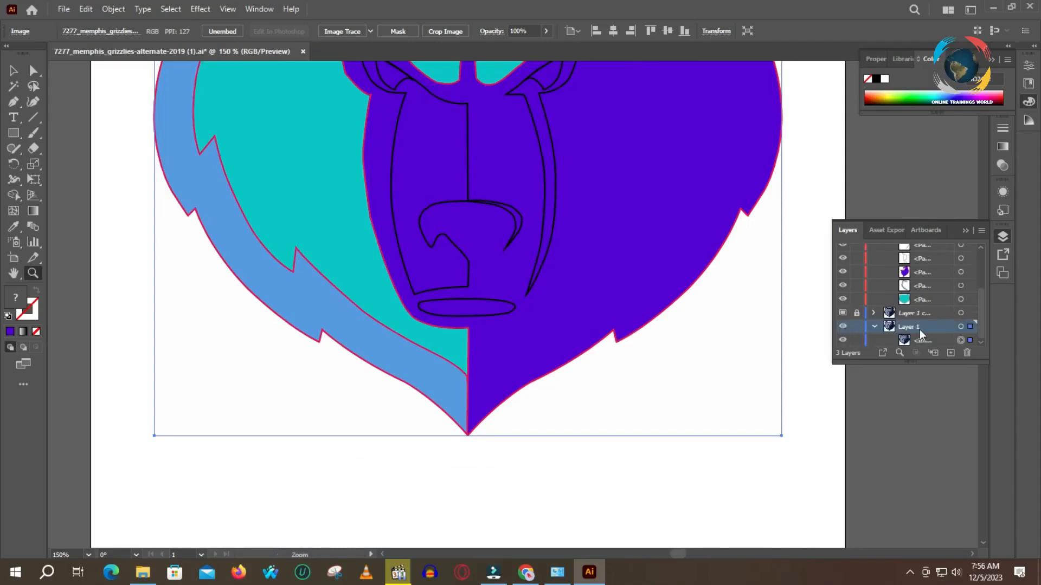
{"action": "left_click", "coordinate": [856, 327]}
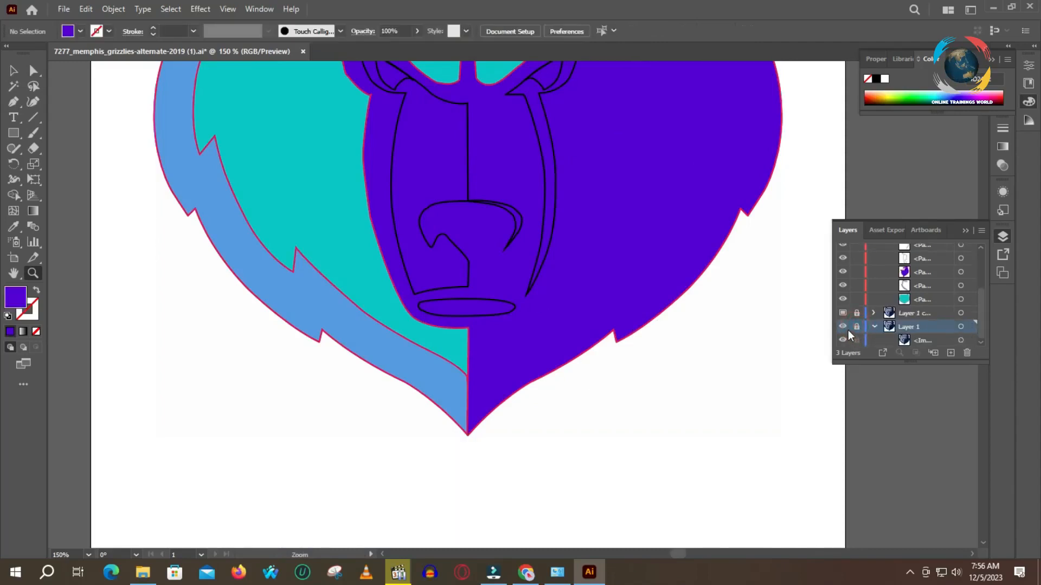
{"action": "left_click_drag", "start_coordinate": [726, 282], "coordinate": [727, 350]}
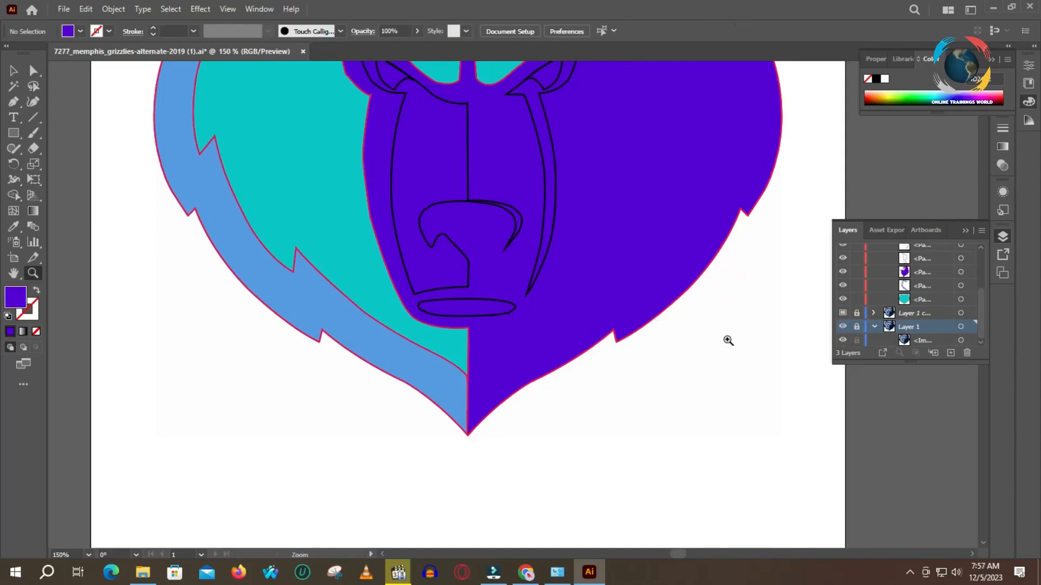